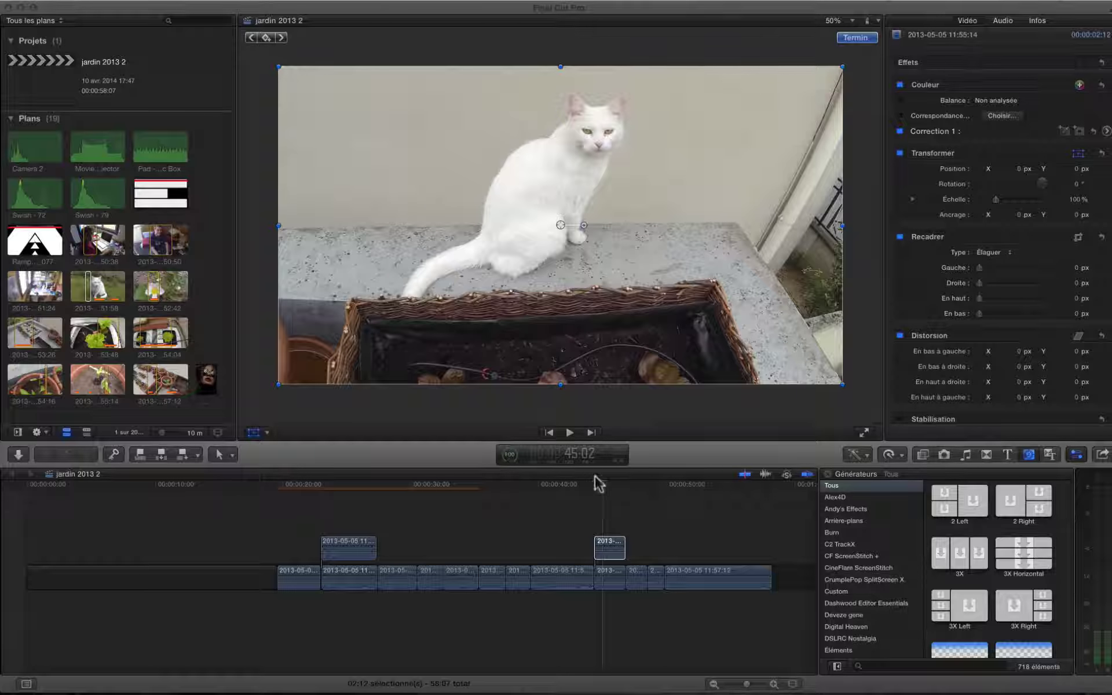
- Crop the upper cat clip near 45:04 with the Trim (Élaguer) type, about 474 px from its left side and 614 px from its right
{"action": "scroll", "coordinate": [590, 482], "scroll_direction": "right", "scroll_amount": 1}
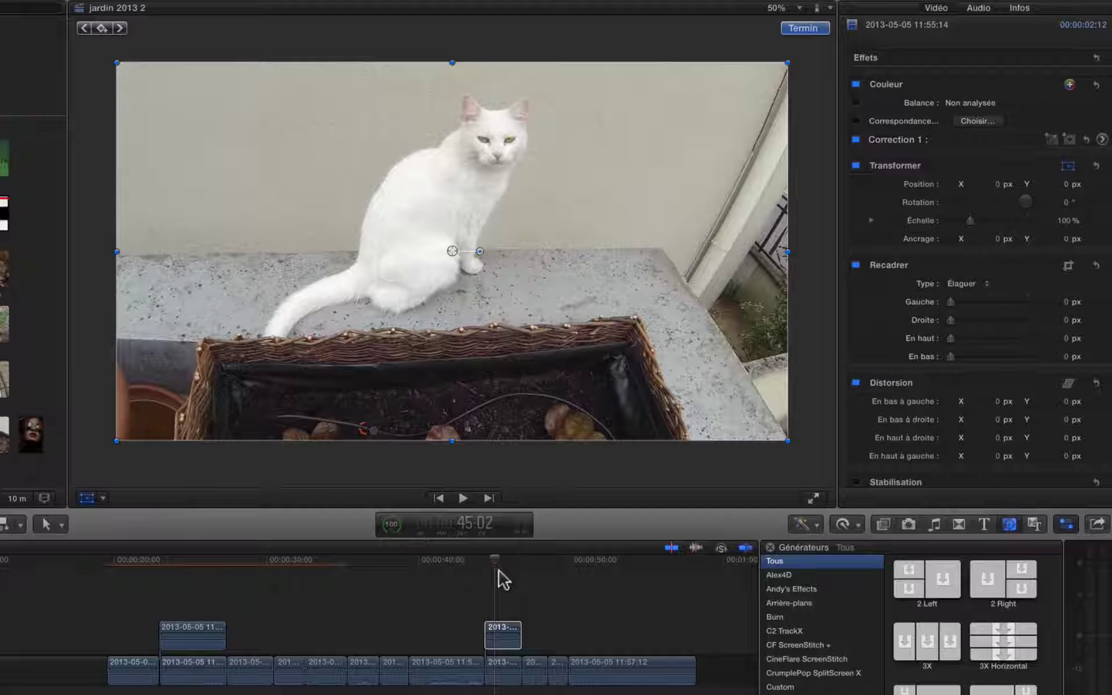
{"action": "left_click", "coordinate": [502, 637]}
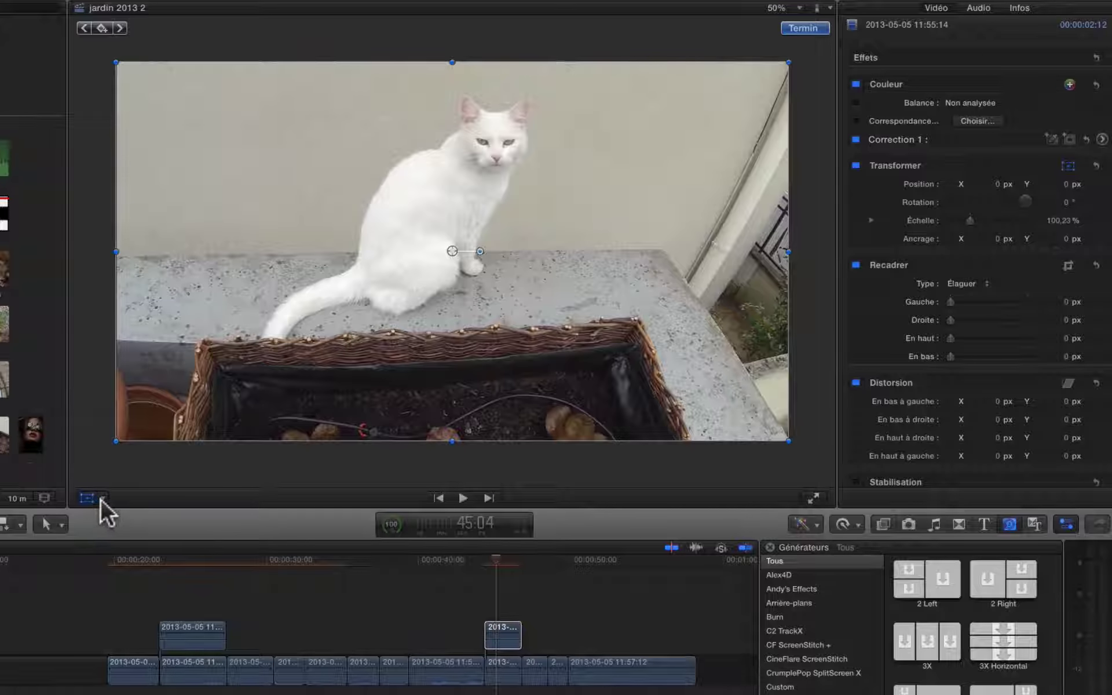
{"action": "left_click", "coordinate": [102, 498]}
{"action": "left_click", "coordinate": [118, 533]}
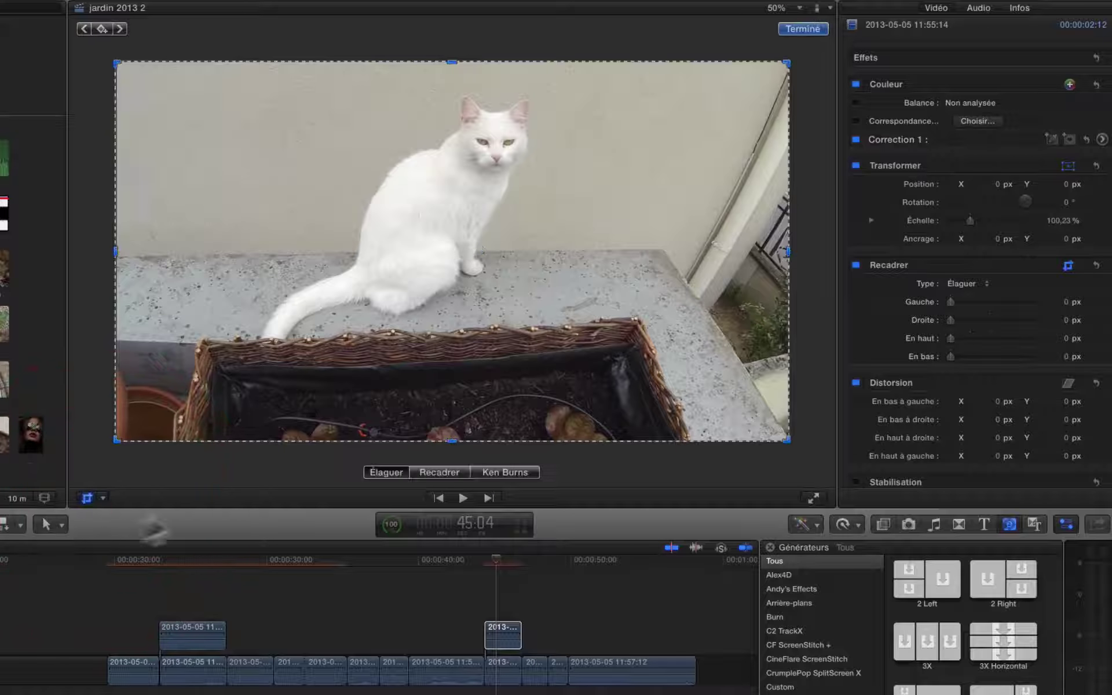
{"action": "left_click_drag", "start_coordinate": [788, 251], "coordinate": [572, 259]}
{"action": "left_click_drag", "start_coordinate": [114, 251], "coordinate": [279, 248]}
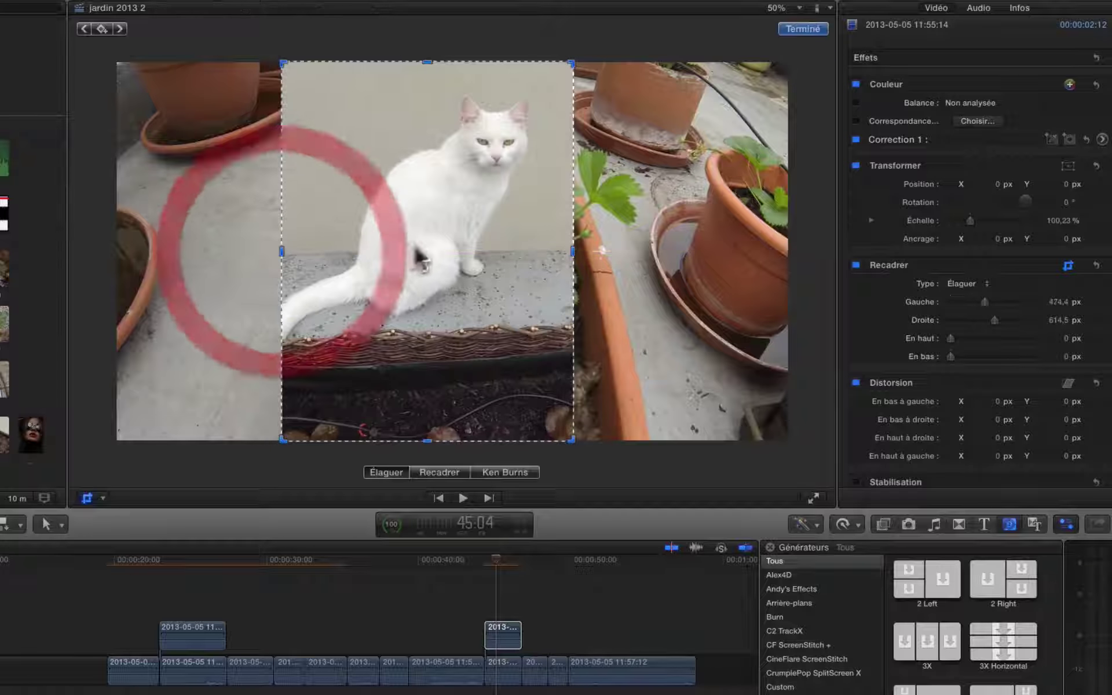
- Move the cropped cat clip into the left half of the frame with Transform, scale it to about 131% and adjust its framing
{"action": "left_click", "coordinate": [103, 497]}
{"action": "left_click", "coordinate": [139, 516]}
{"action": "left_click_drag", "start_coordinate": [428, 268], "coordinate": [260, 265]}
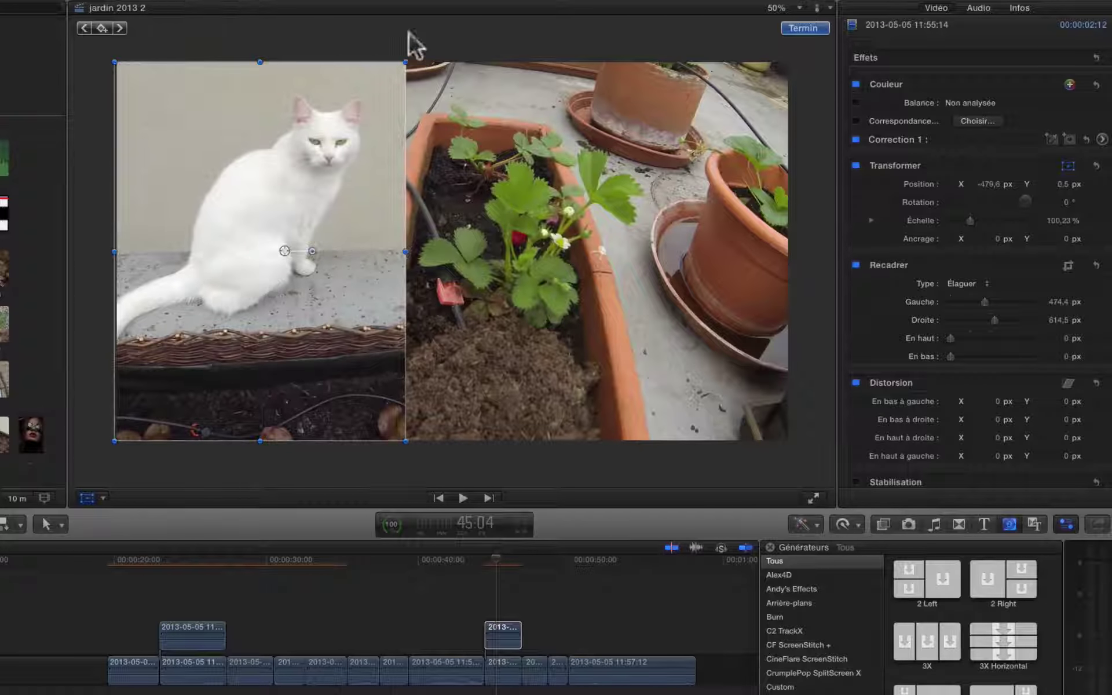
{"action": "left_click_drag", "start_coordinate": [405, 62], "coordinate": [447, 69]}
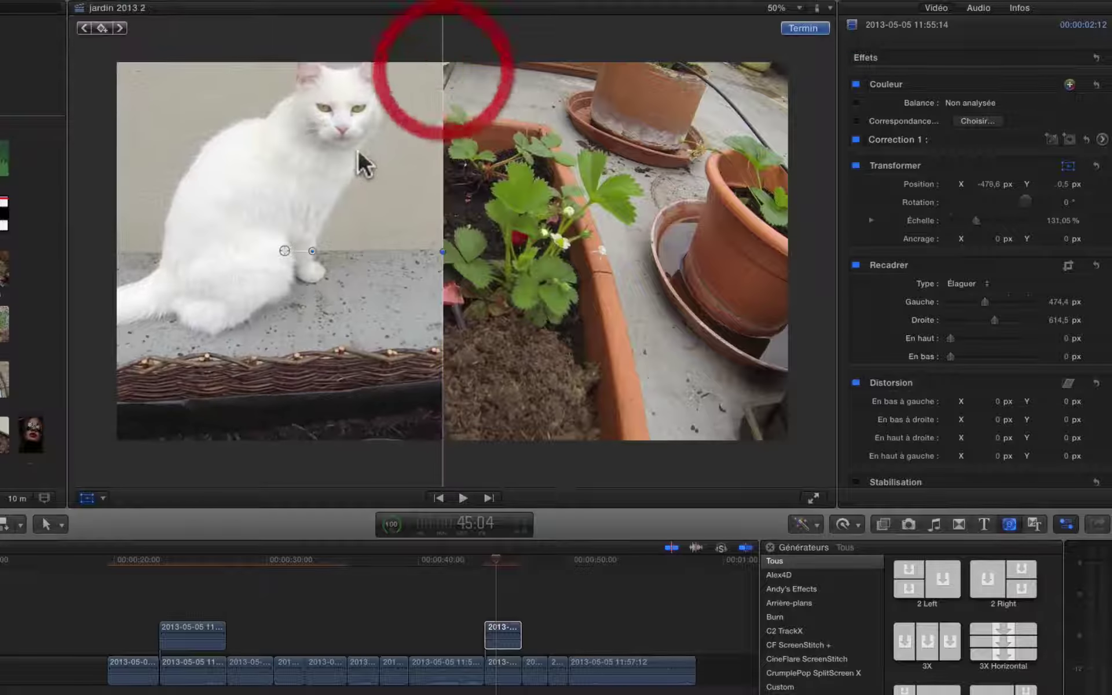
{"action": "left_click_drag", "start_coordinate": [357, 149], "coordinate": [366, 173]}
- Shift the strawberry planter clip beneath the cat clip to about X 405.7 px, Y 3.0 px so it fills the frame's right half
{"action": "left_click", "coordinate": [602, 287]}
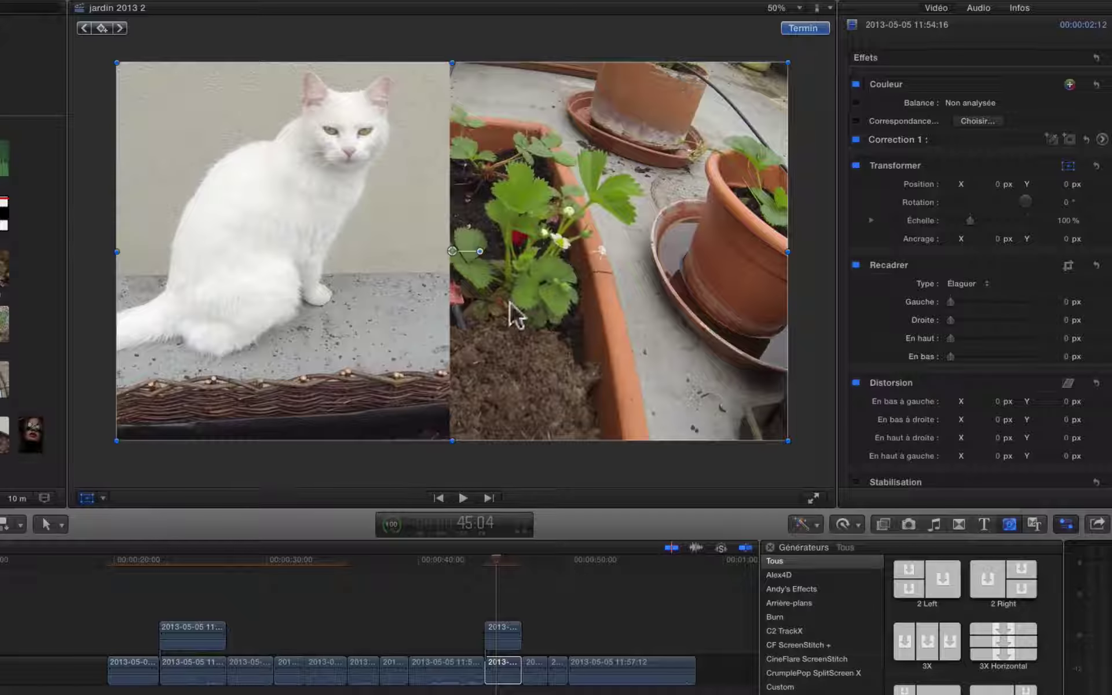
{"action": "left_click_drag", "start_coordinate": [544, 305], "coordinate": [651, 296]}
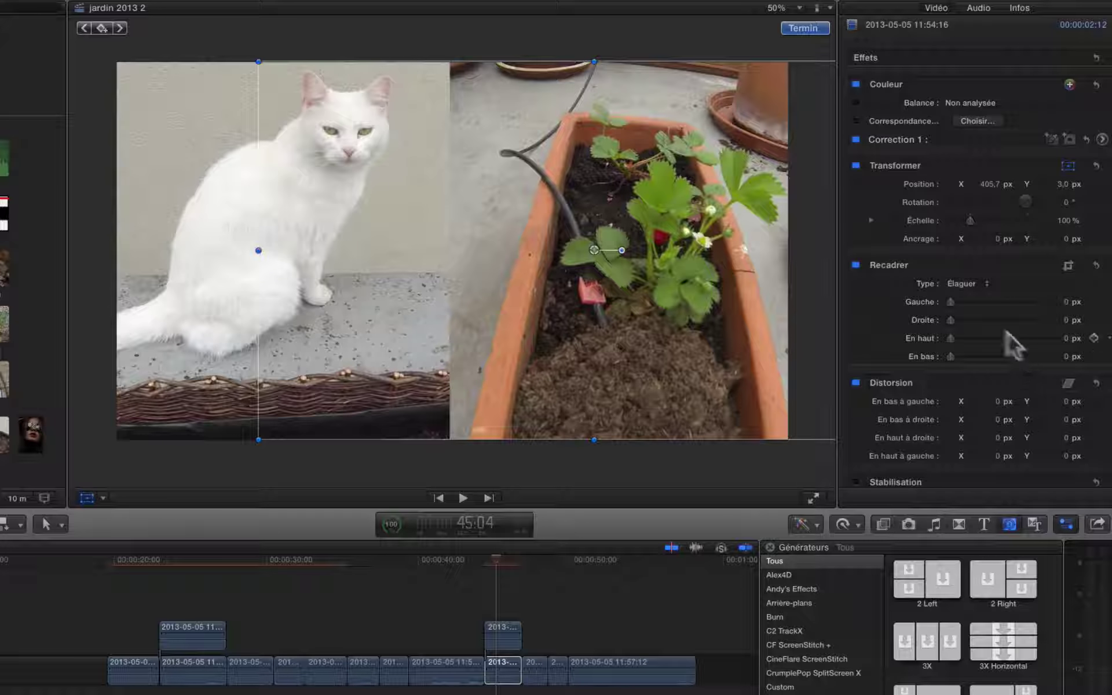
{"action": "scroll", "coordinate": [998, 329], "scroll_direction": "down", "scroll_amount": 2}
{"action": "scroll", "coordinate": [999, 329], "scroll_direction": "up", "scroll_amount": 2}
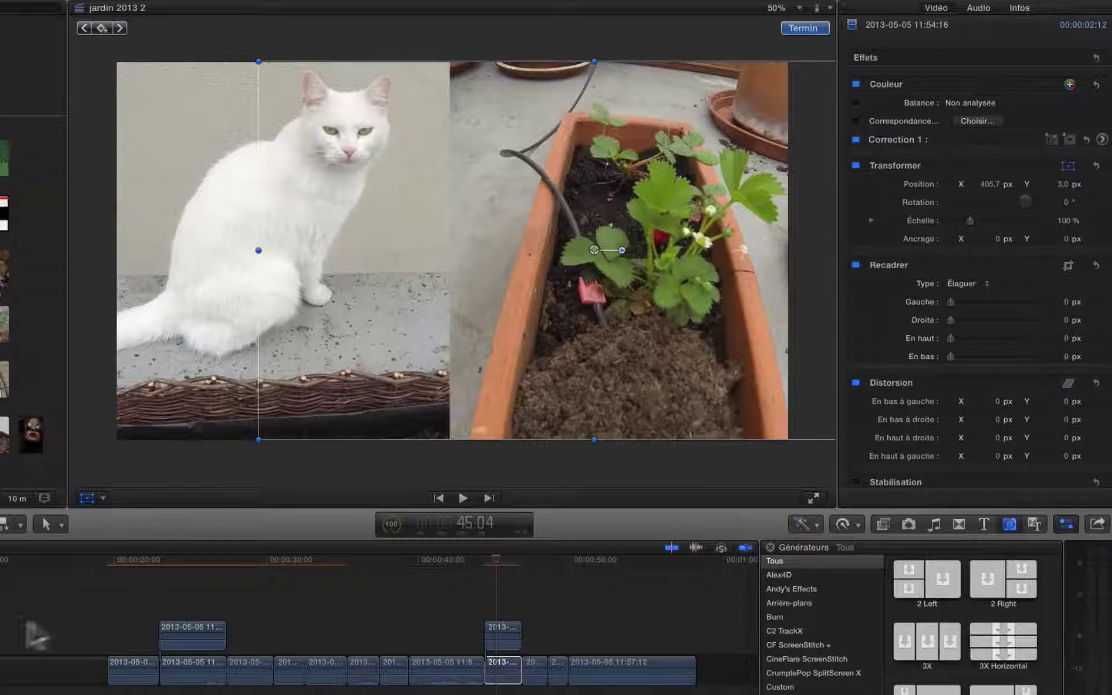
{"action": "left_click", "coordinate": [193, 559]}
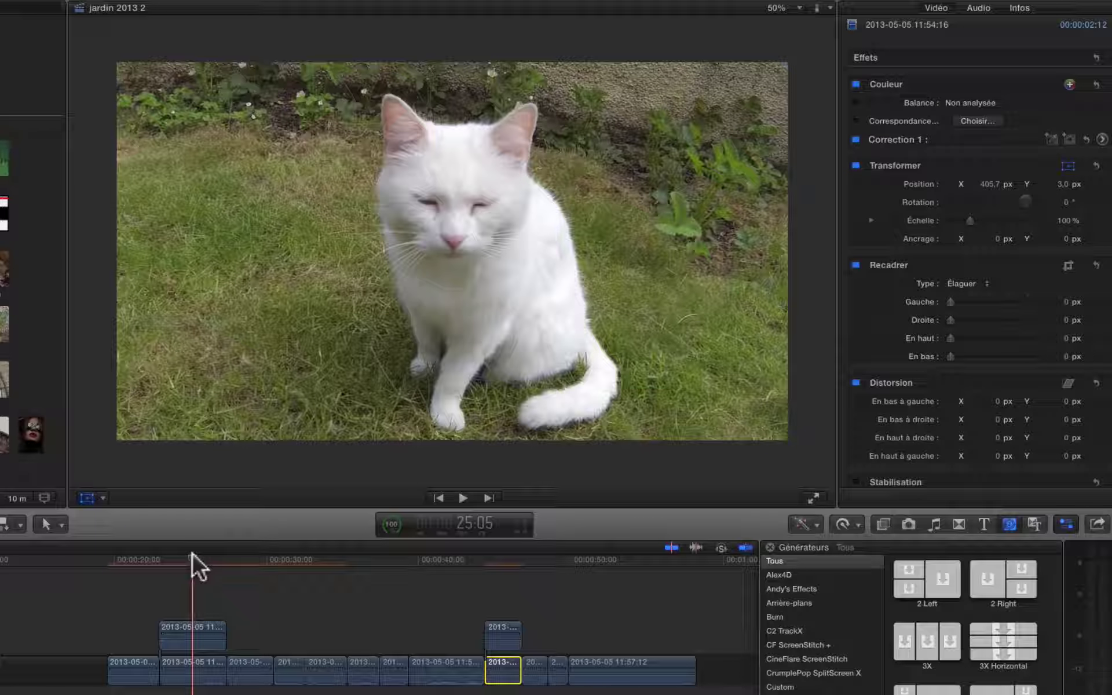
{"action": "left_click", "coordinate": [206, 634]}
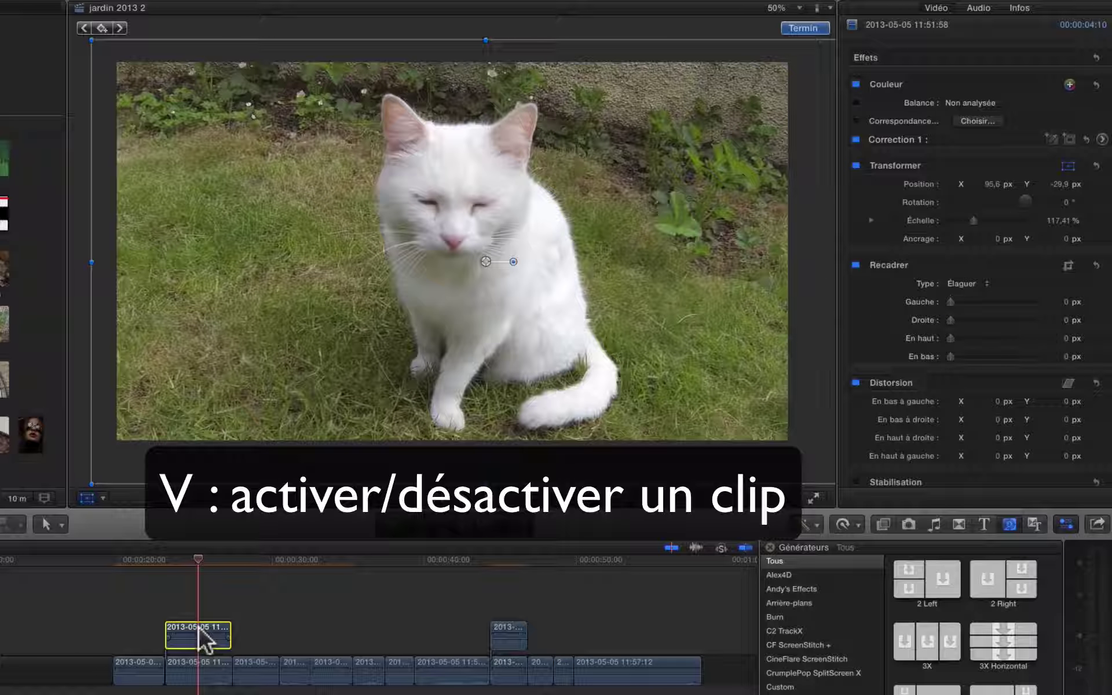
{"action": "key", "text": "v"}
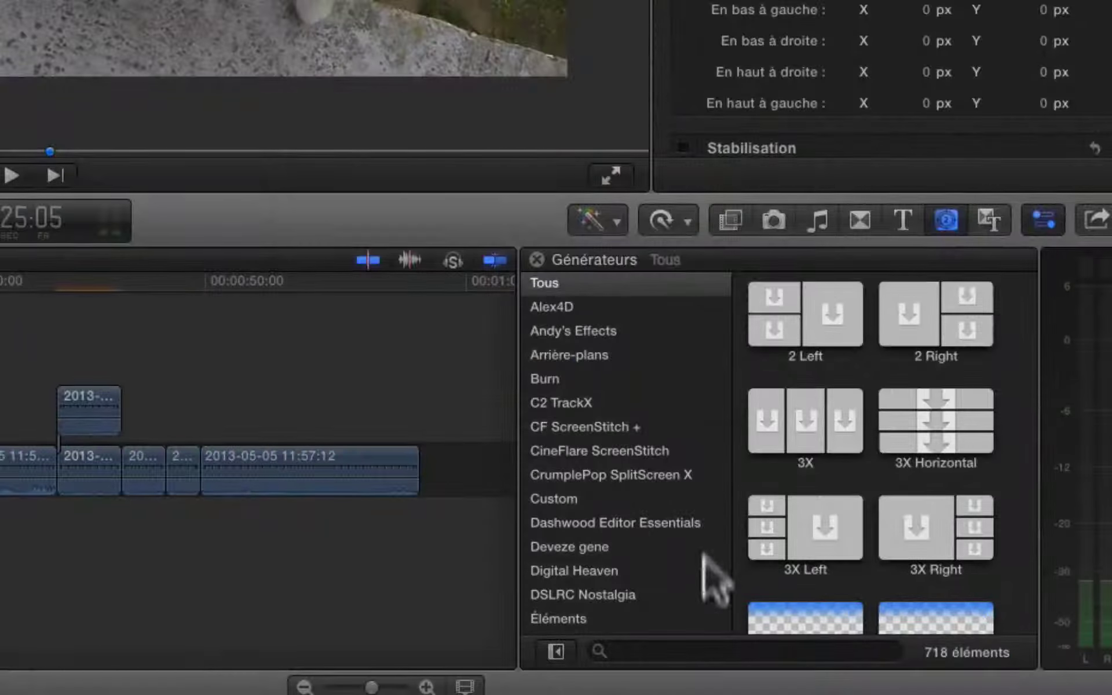
- Find the Alex4D Opacity Gradient_Converted generator by searching for "gra" and insert it between the two stacked cat clips around 25:05
{"action": "left_click", "coordinate": [634, 652]}
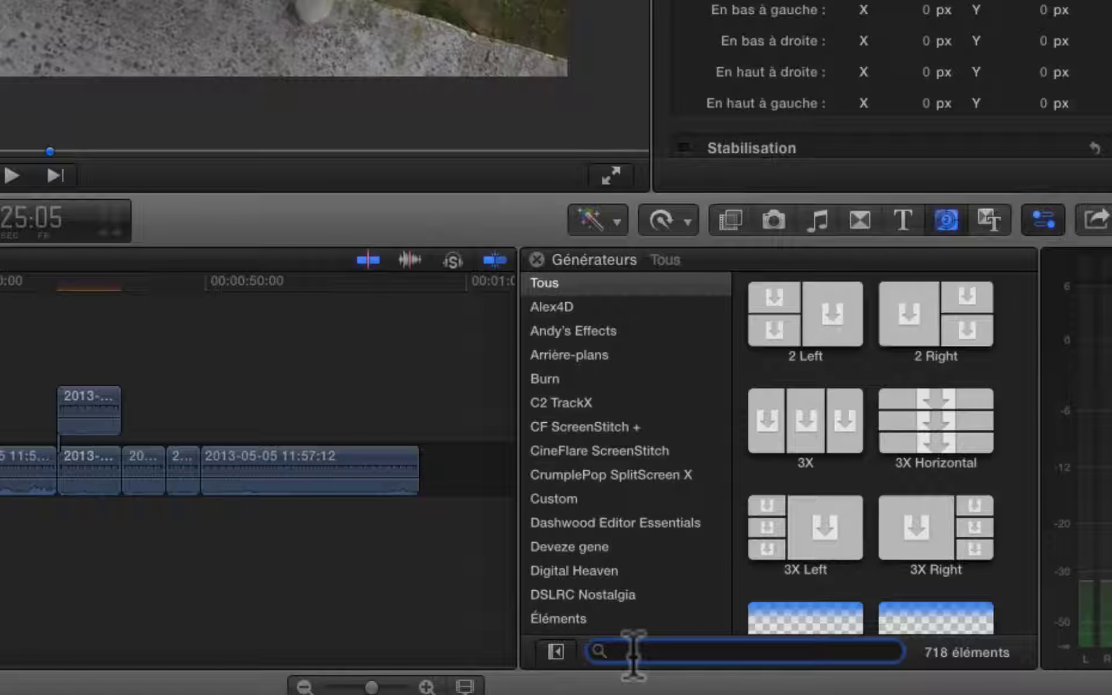
{"action": "type", "text": "gra"}
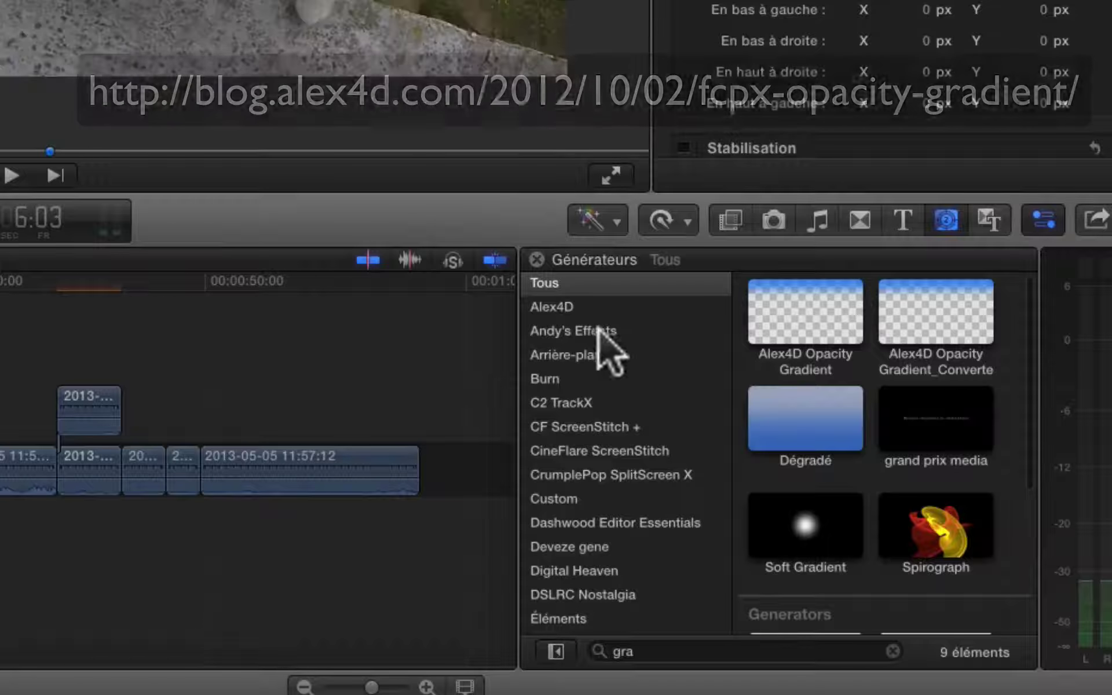
{"action": "left_click", "coordinate": [566, 305]}
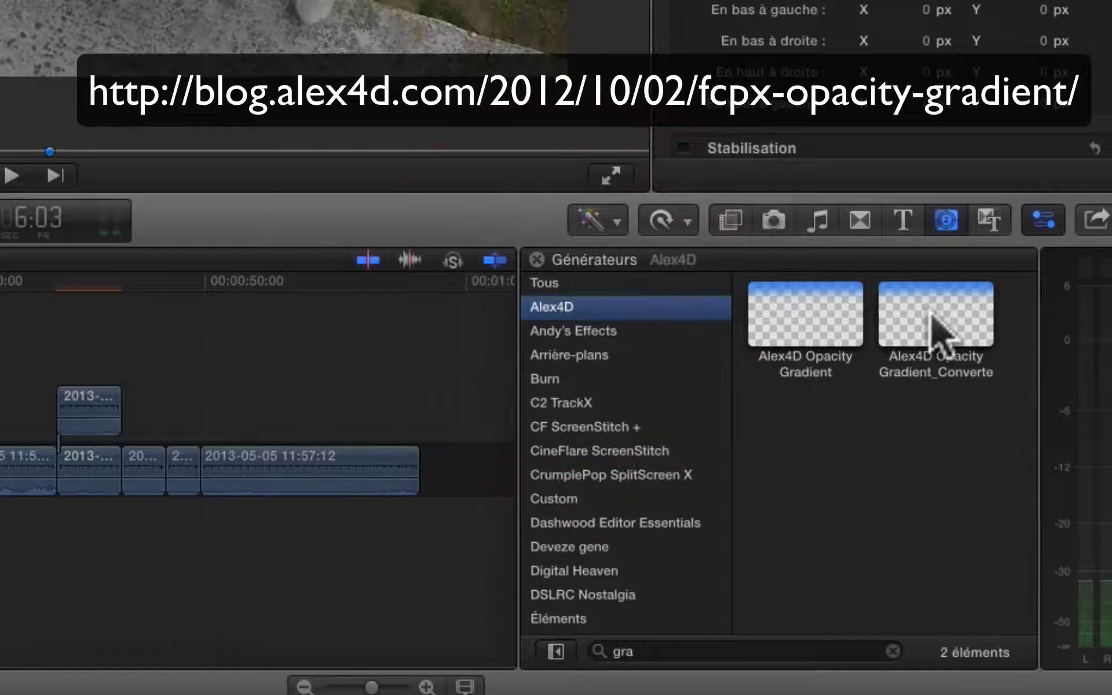
{"action": "left_click", "coordinate": [934, 327]}
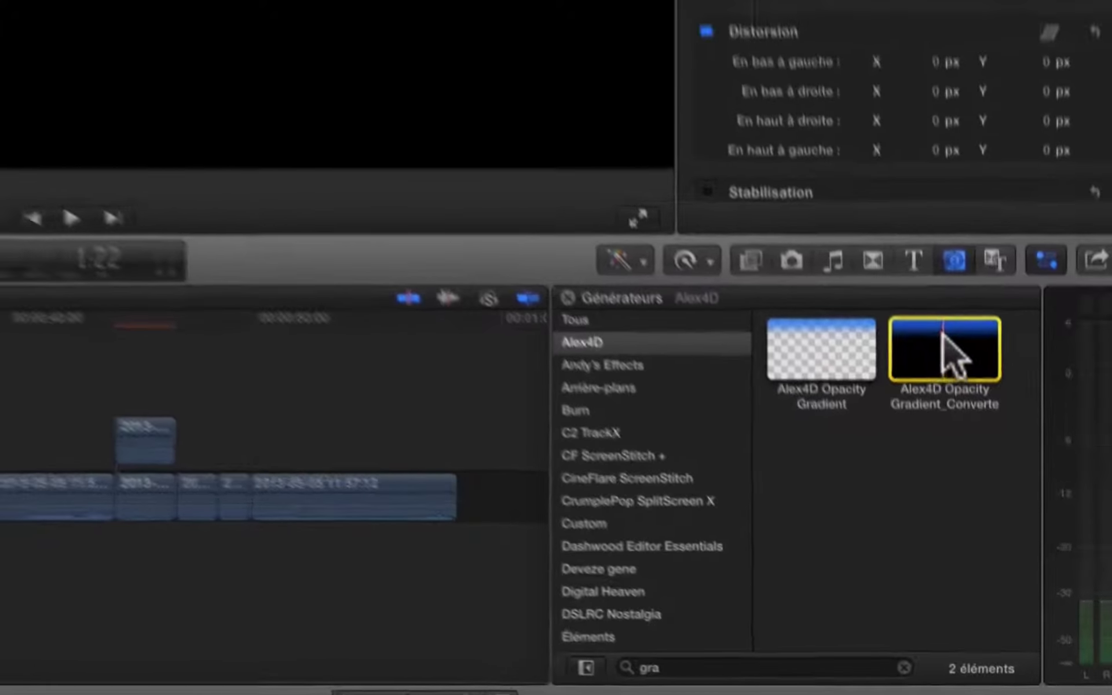
{"action": "left_click_drag", "start_coordinate": [934, 327], "coordinate": [0, 451]}
{"action": "mouse_move", "coordinate": [236, 649]}
{"action": "left_mouse_down"}
{"action": "mouse_move", "coordinate": [168, 634]}
{"action": "mouse_move", "coordinate": [237, 626]}
{"action": "left_mouse_up"}
{"action": "left_click", "coordinate": [204, 553]}
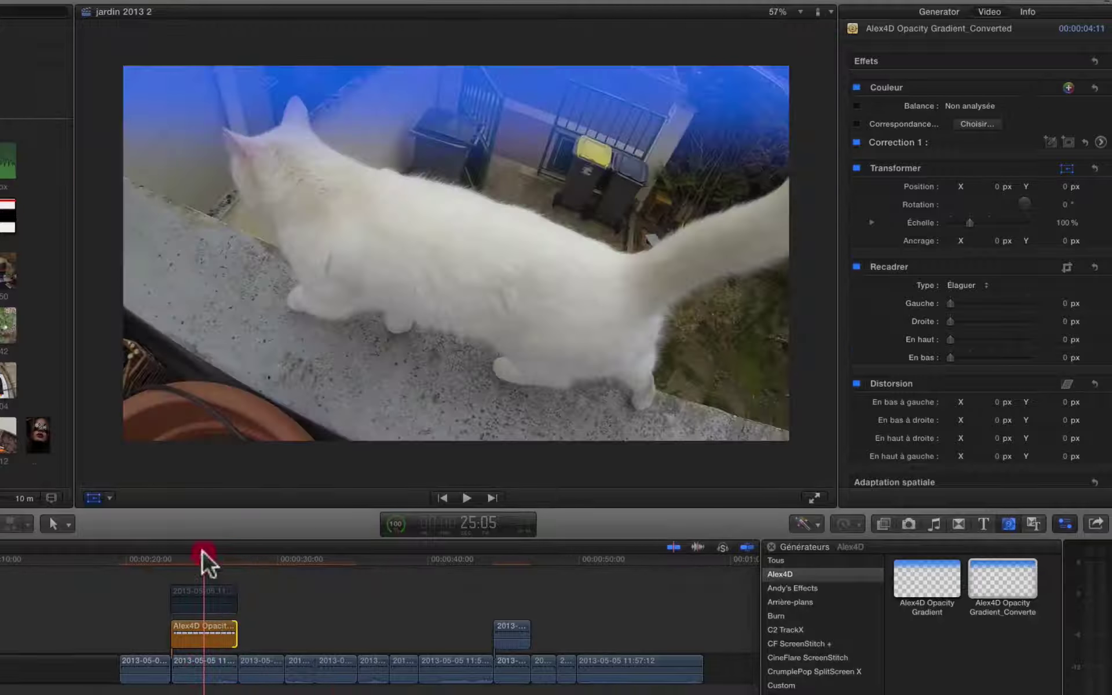
- Disable the main storyline clip beneath the gradient generator and place the playhead at 25:02
{"action": "left_click", "coordinate": [208, 666]}
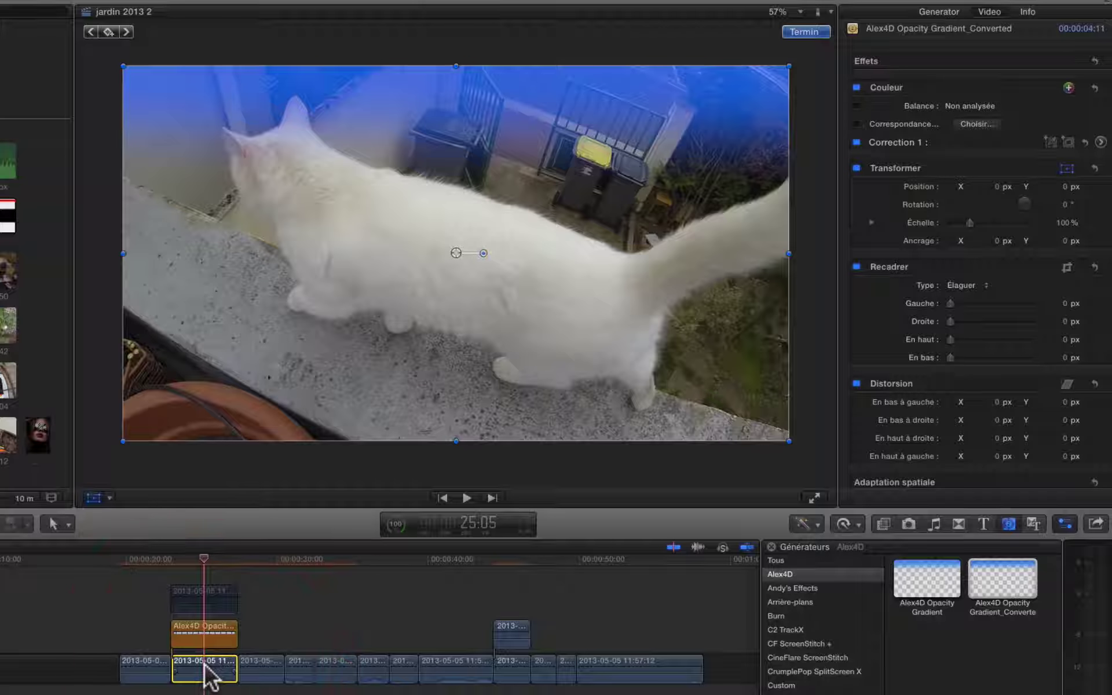
{"action": "key", "text": "v"}
{"action": "left_click", "coordinate": [202, 559]}
- Set Colour 1 of the gradient generator to white
{"action": "left_click", "coordinate": [196, 630]}
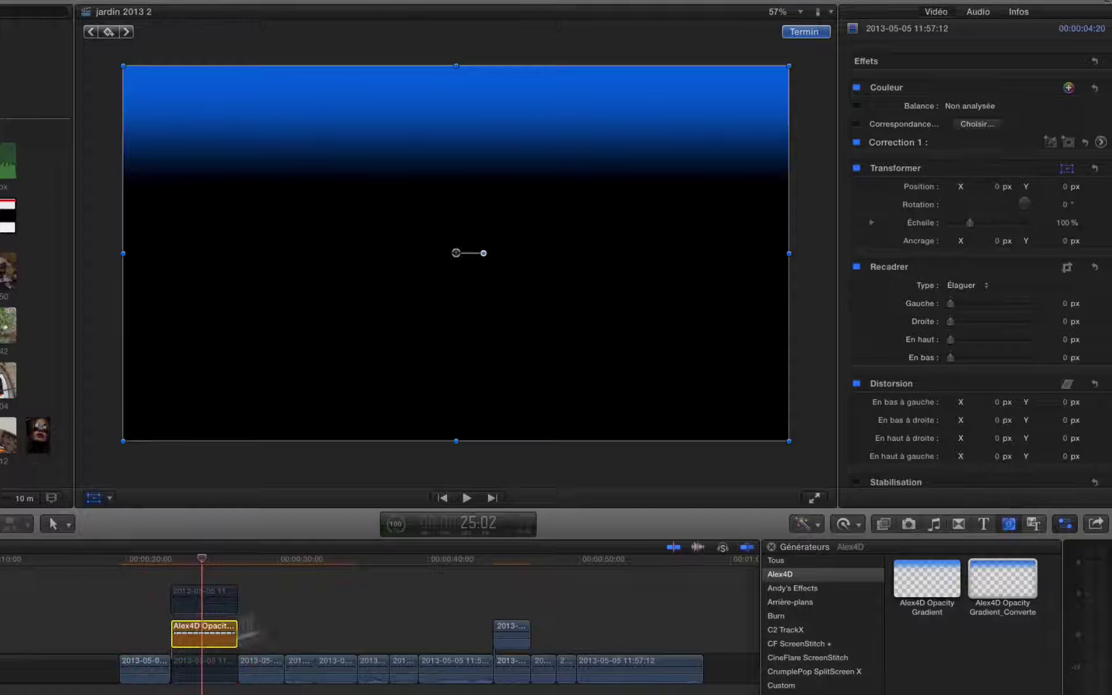
{"action": "left_click", "coordinate": [940, 11]}
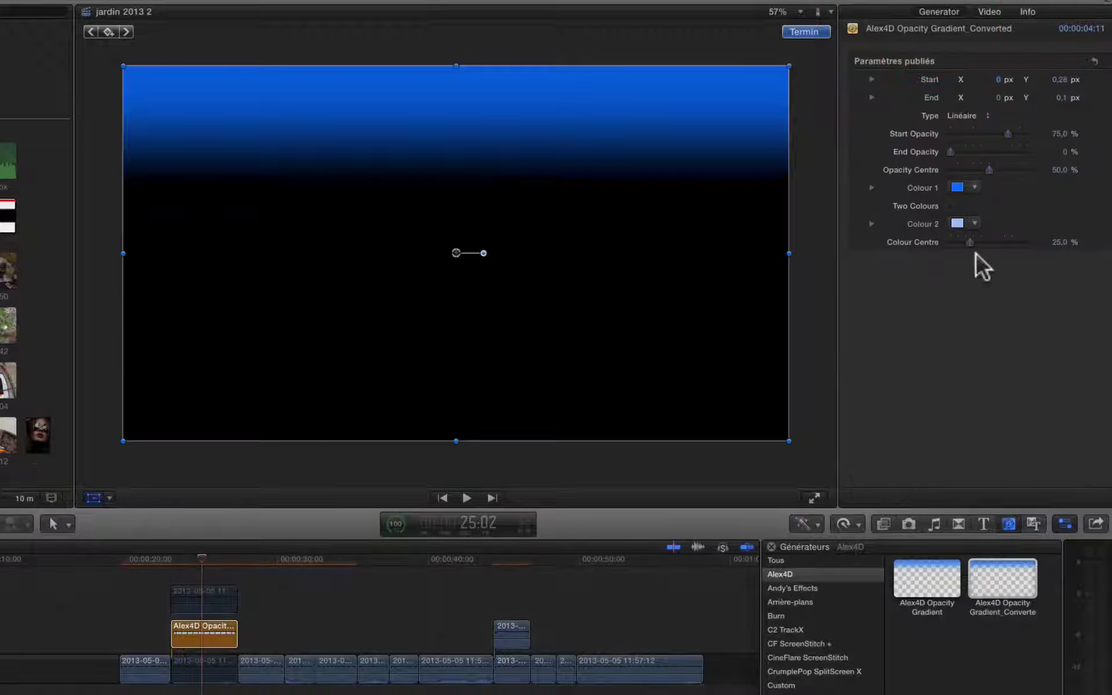
{"action": "left_click", "coordinate": [957, 187]}
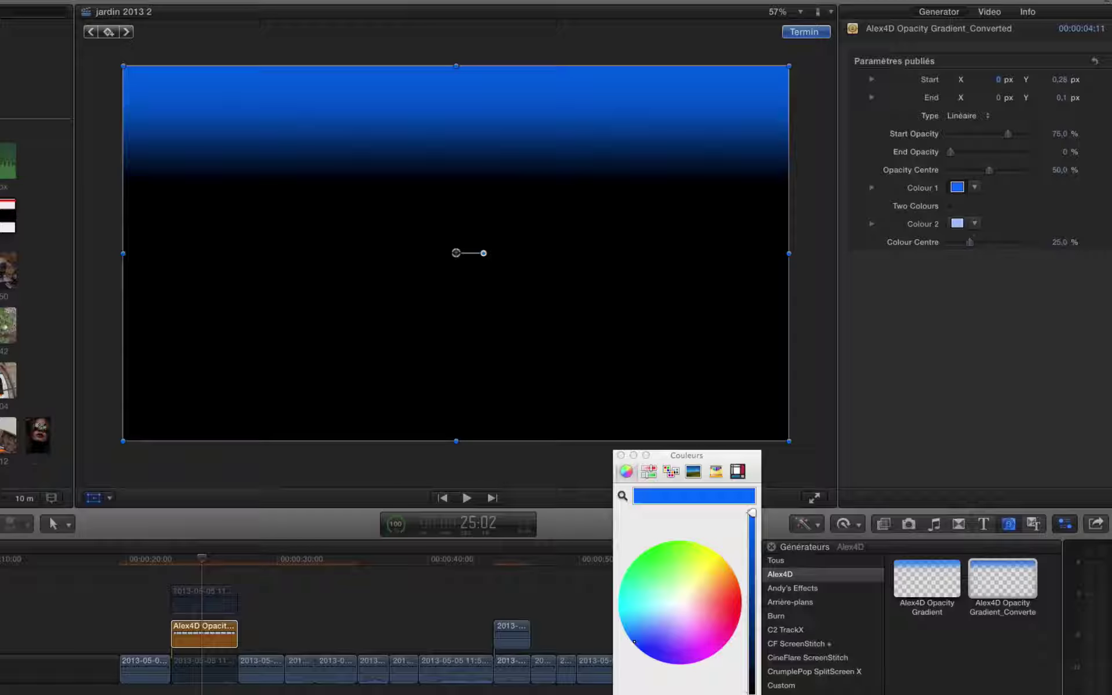
{"action": "left_click", "coordinate": [680, 602]}
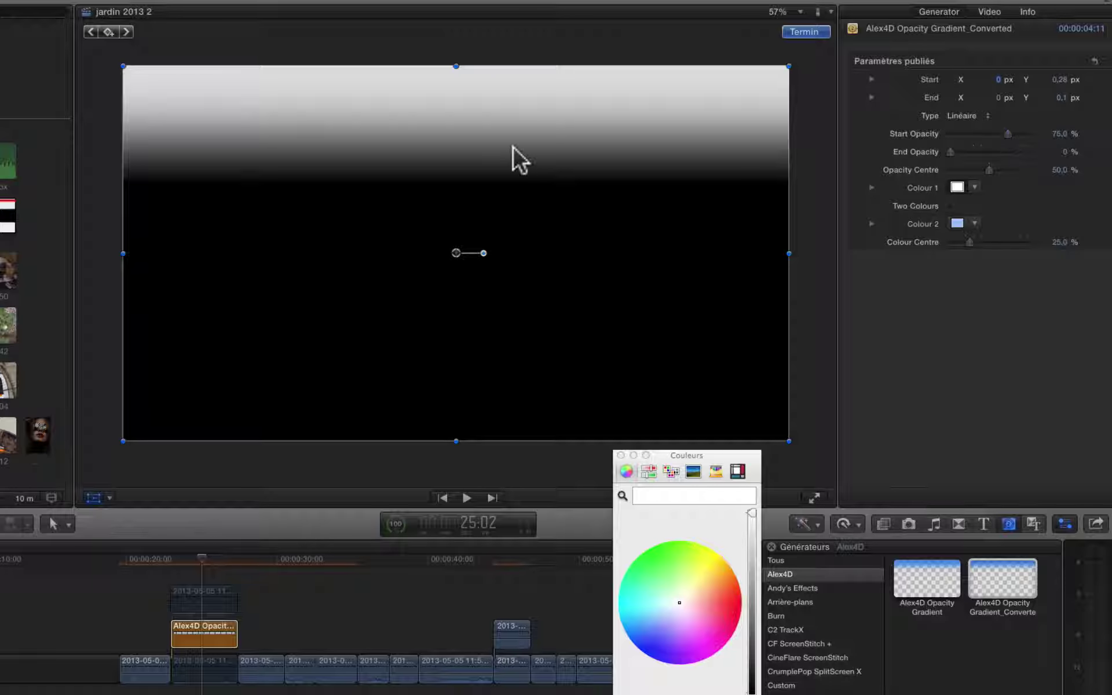
- Set the gradient generator's rotation to 90°
{"action": "left_click", "coordinate": [988, 11]}
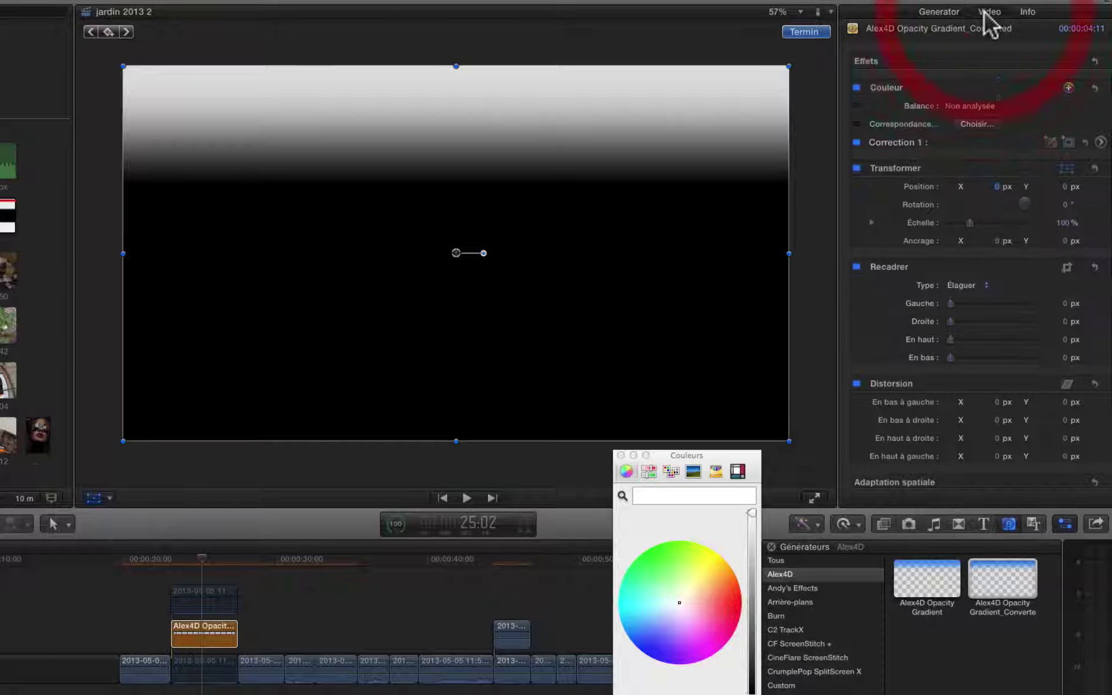
{"action": "left_click", "coordinate": [1064, 205]}
{"action": "type", "text": "90"}
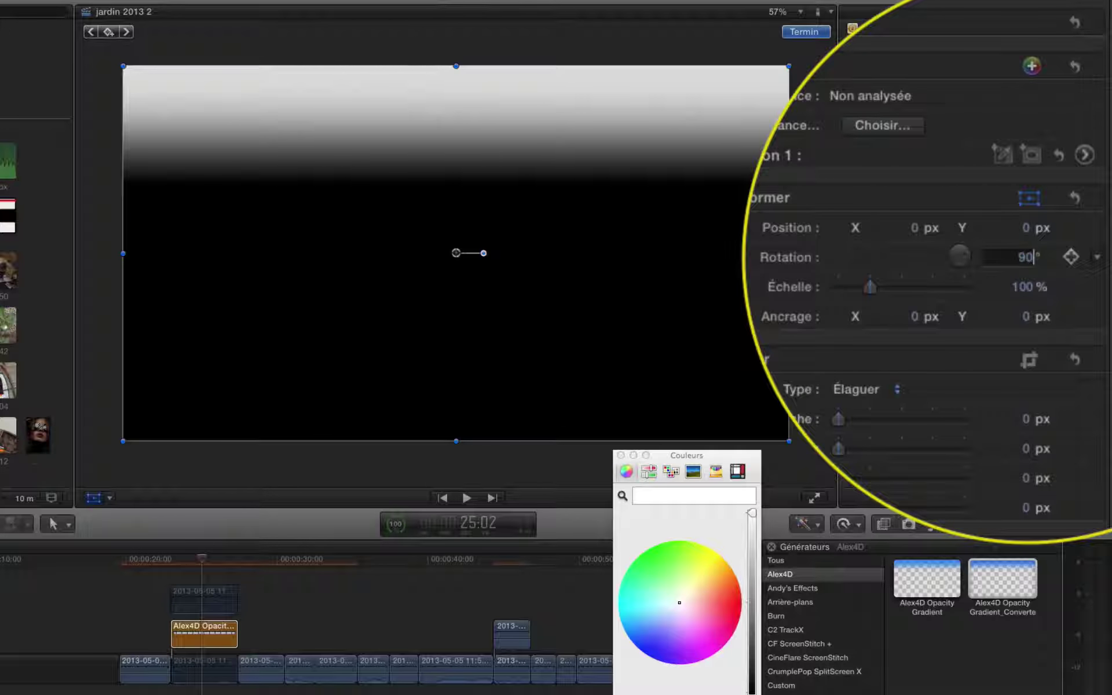
{"action": "key", "text": "Return"}
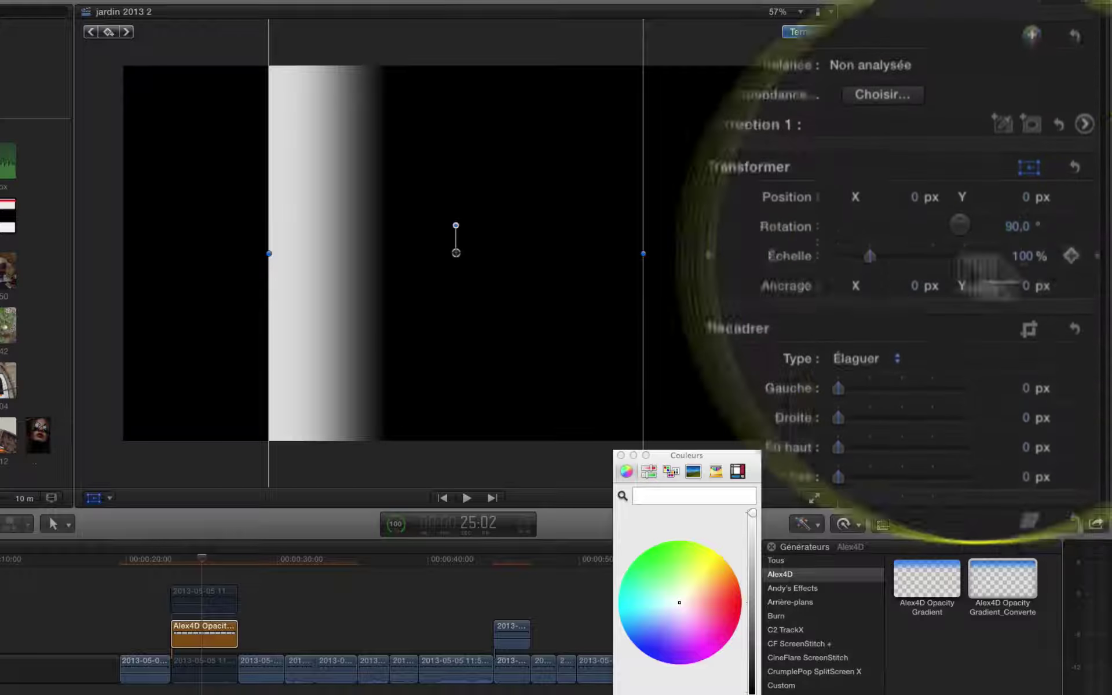
- Scale the gradient generator to 400% and move it to about X 1093.8 px, Y -5.0 px so its fade falls mid-frame
{"action": "left_click_drag", "start_coordinate": [968, 223], "coordinate": [1028, 223]}
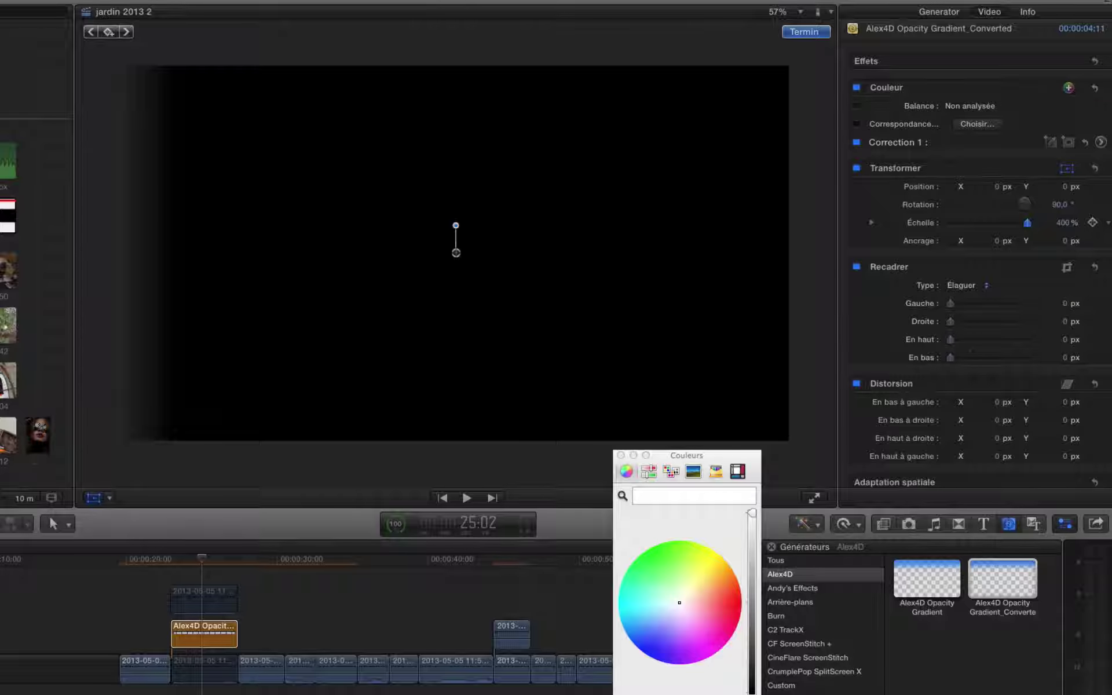
{"action": "left_click_drag", "start_coordinate": [513, 295], "coordinate": [757, 290]}
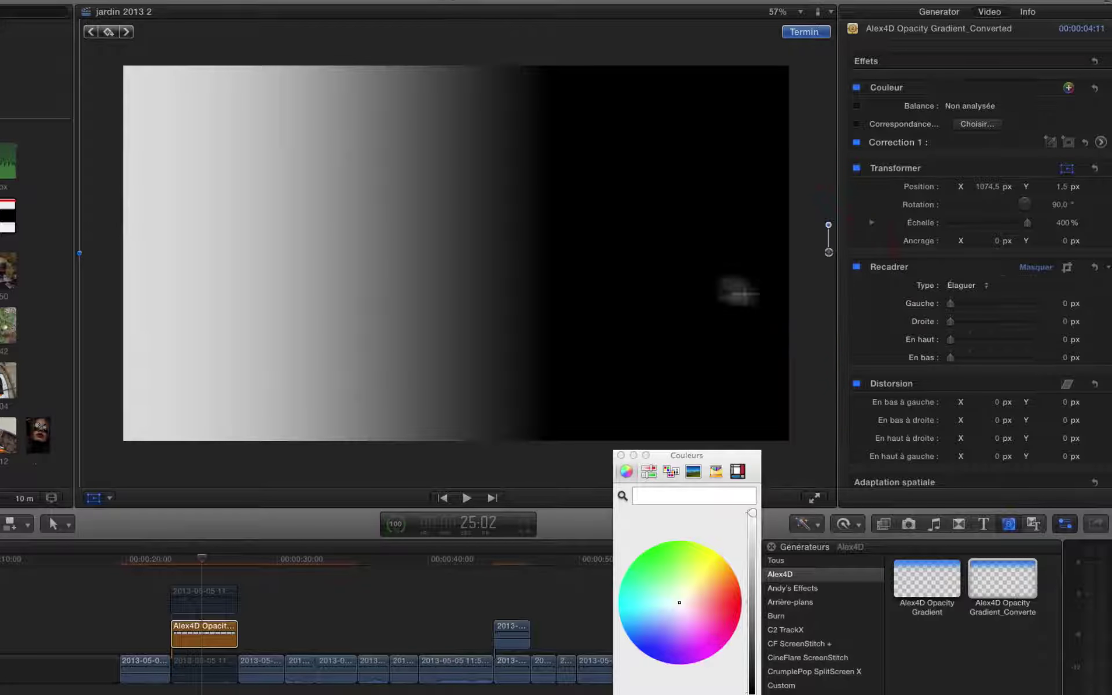
{"action": "left_click_drag", "start_coordinate": [567, 291], "coordinate": [573, 292]}
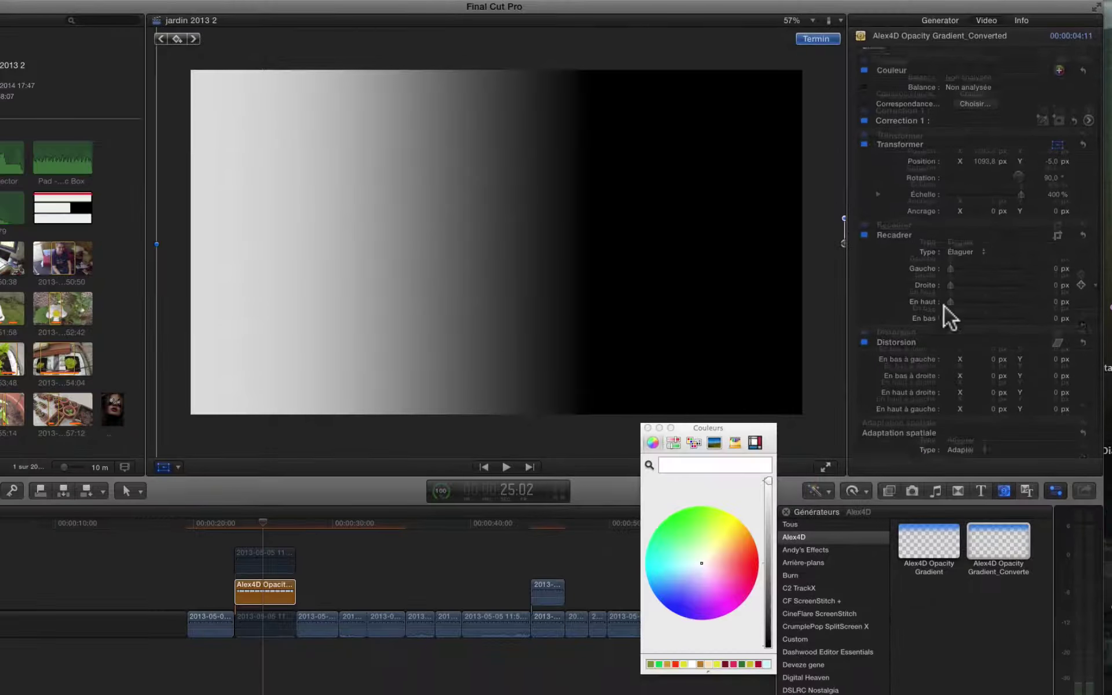
- Set the gradient generator's blend mode to Stencil luma
{"action": "scroll", "coordinate": [944, 318], "scroll_direction": "down", "scroll_amount": 3}
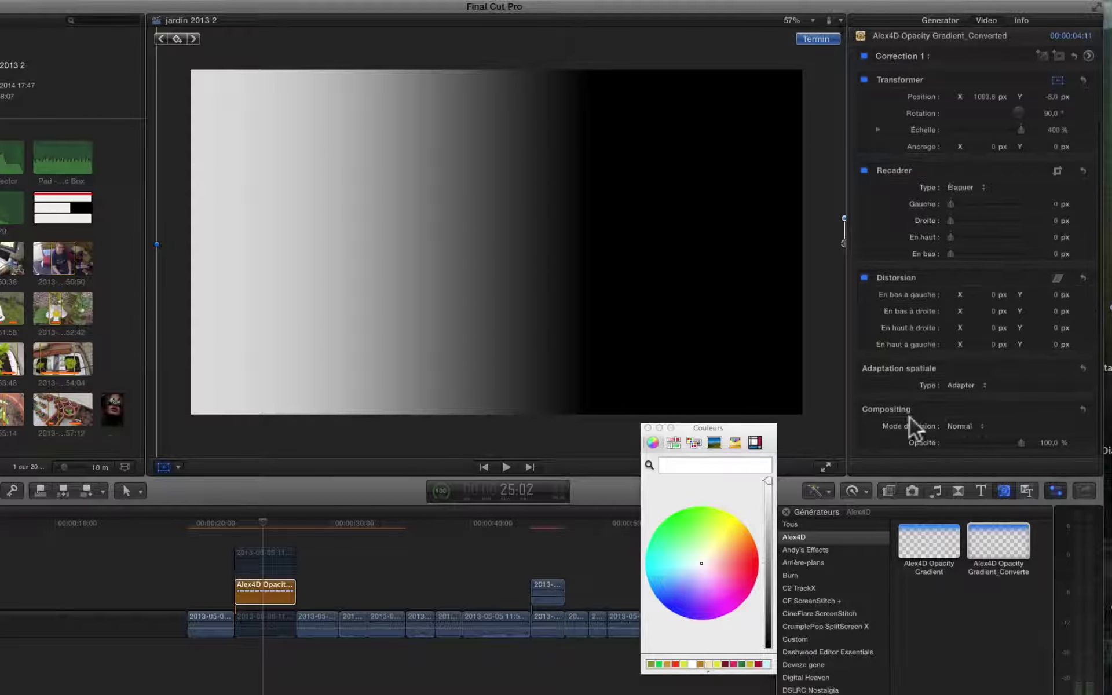
{"action": "left_click", "coordinate": [979, 426]}
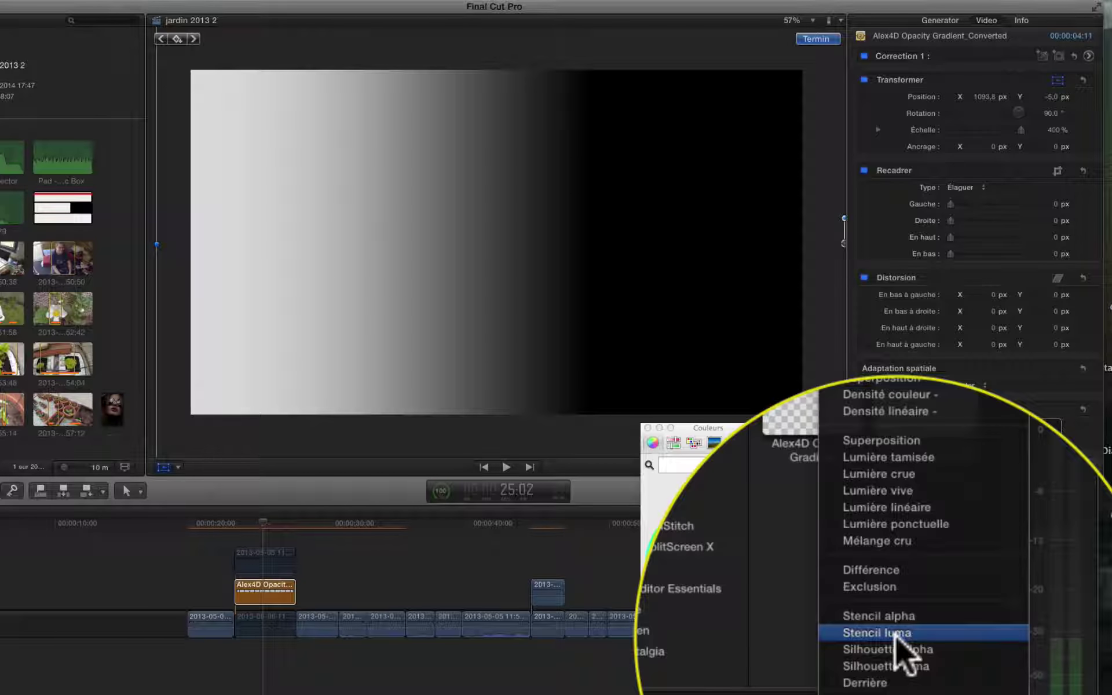
{"action": "left_click", "coordinate": [896, 634]}
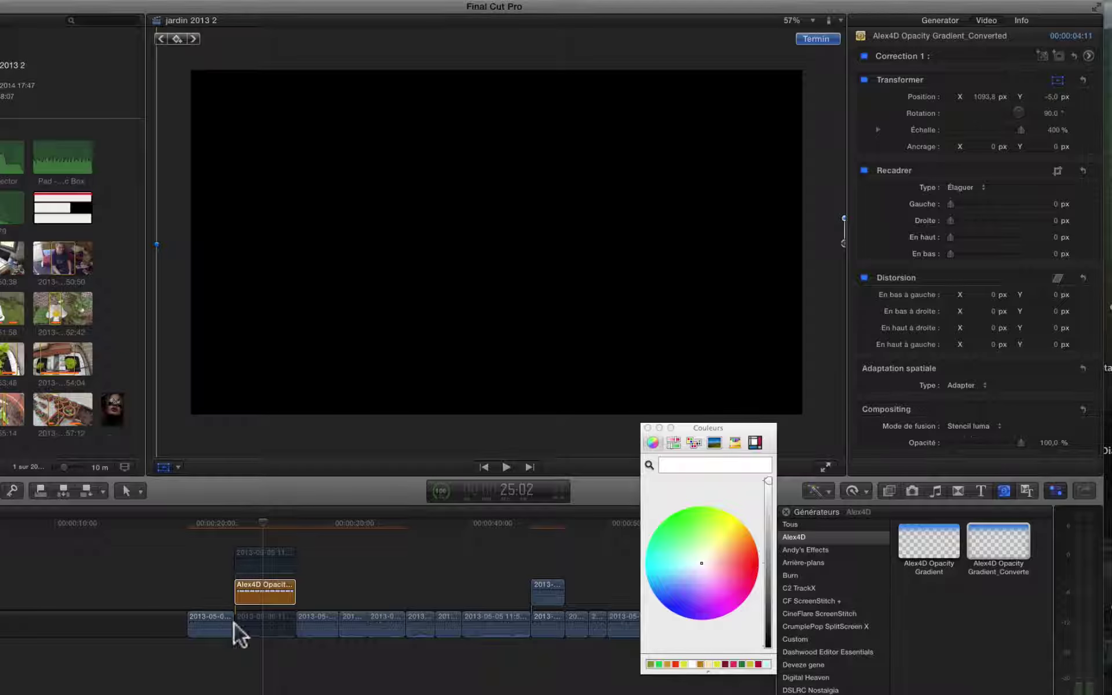
- Re-enable the main storyline clip under the gradient and the connected cat clip above it
{"action": "left_click", "coordinate": [265, 624]}
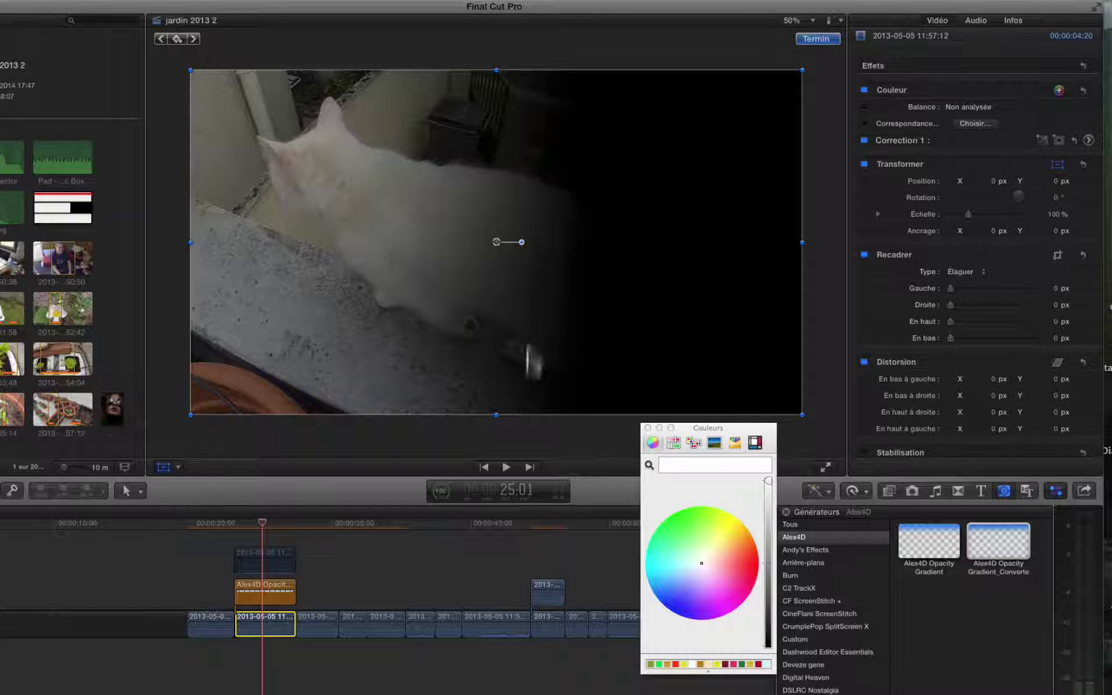
{"action": "left_click", "coordinate": [261, 553]}
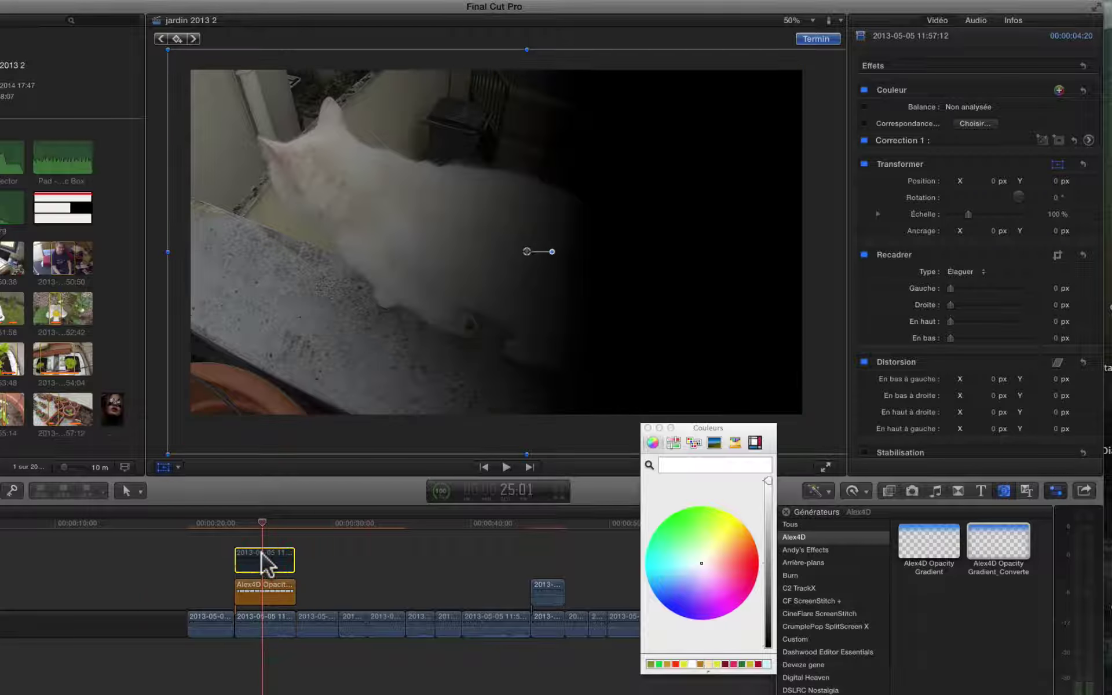
{"action": "key", "text": "v"}
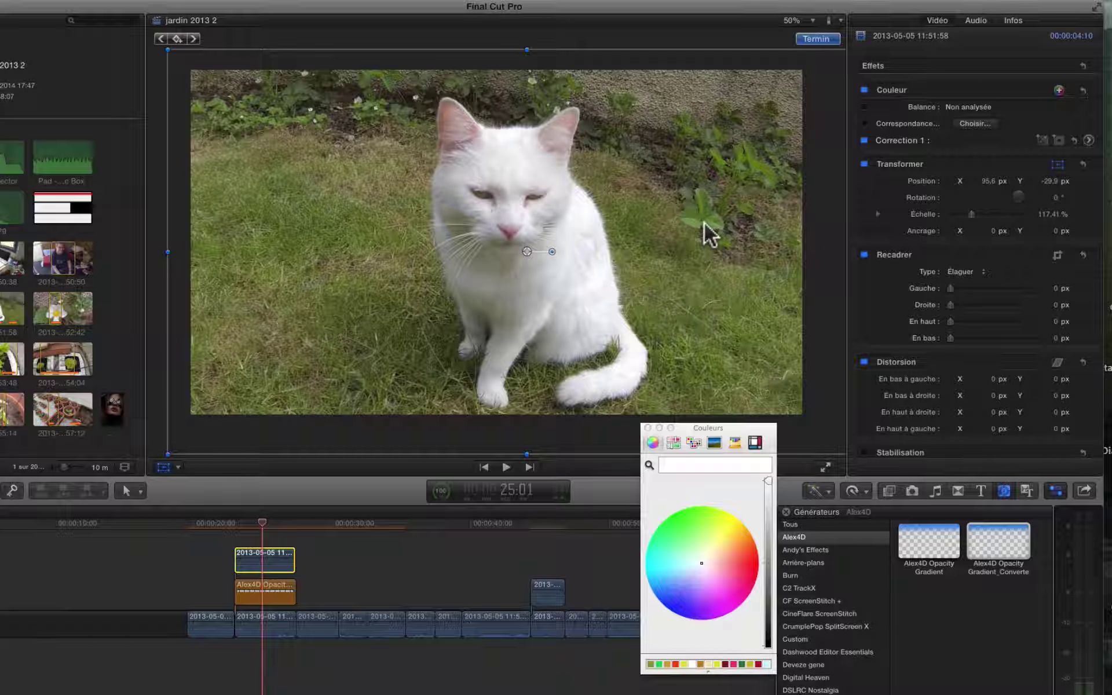
- Realign the top connected cat clip with the start of the gradient beneath it and set its blend mode to Derrière (Behind)
{"action": "left_click_drag", "start_coordinate": [286, 559], "coordinate": [263, 549]}
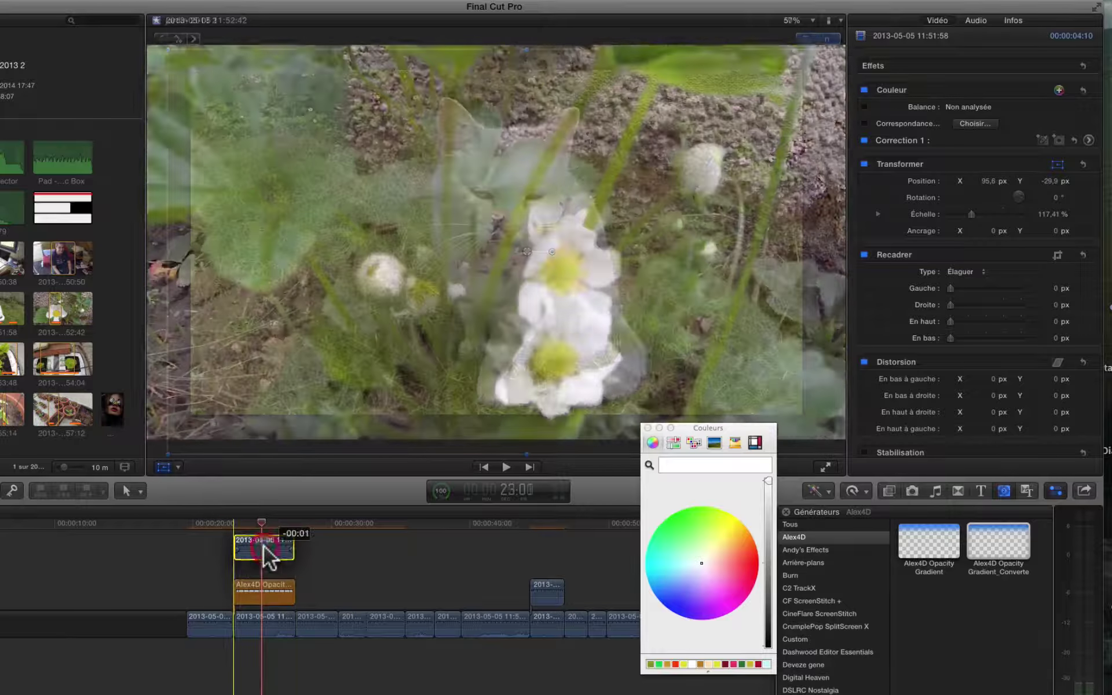
{"action": "scroll", "coordinate": [1043, 359], "scroll_direction": "down", "scroll_amount": 5}
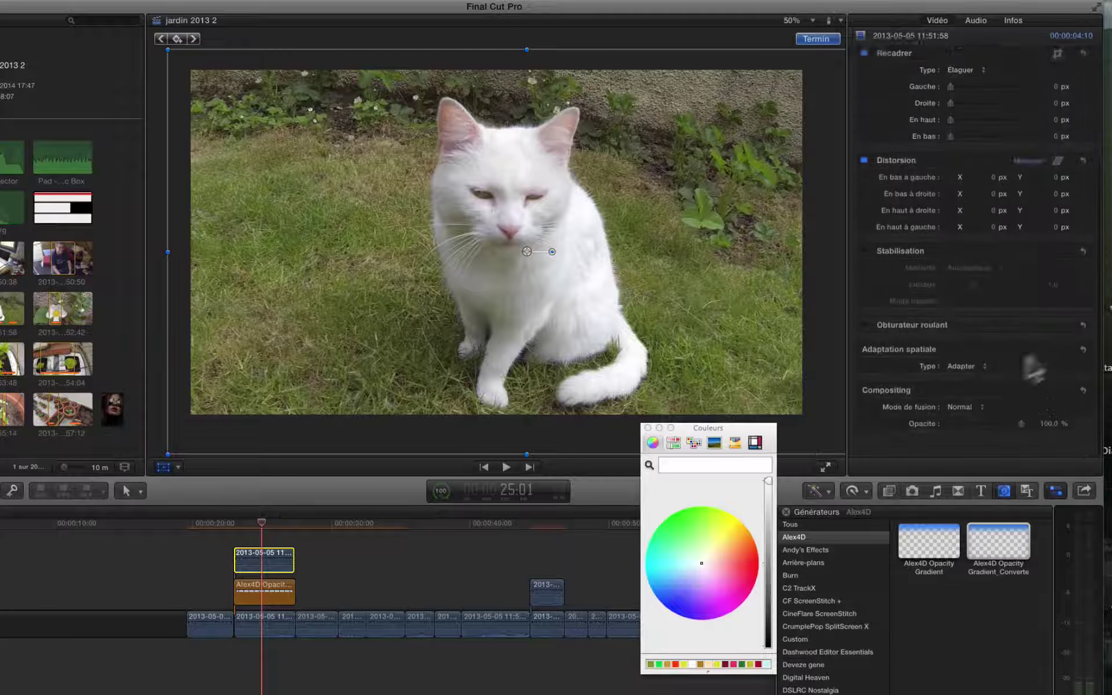
{"action": "left_click", "coordinate": [979, 433]}
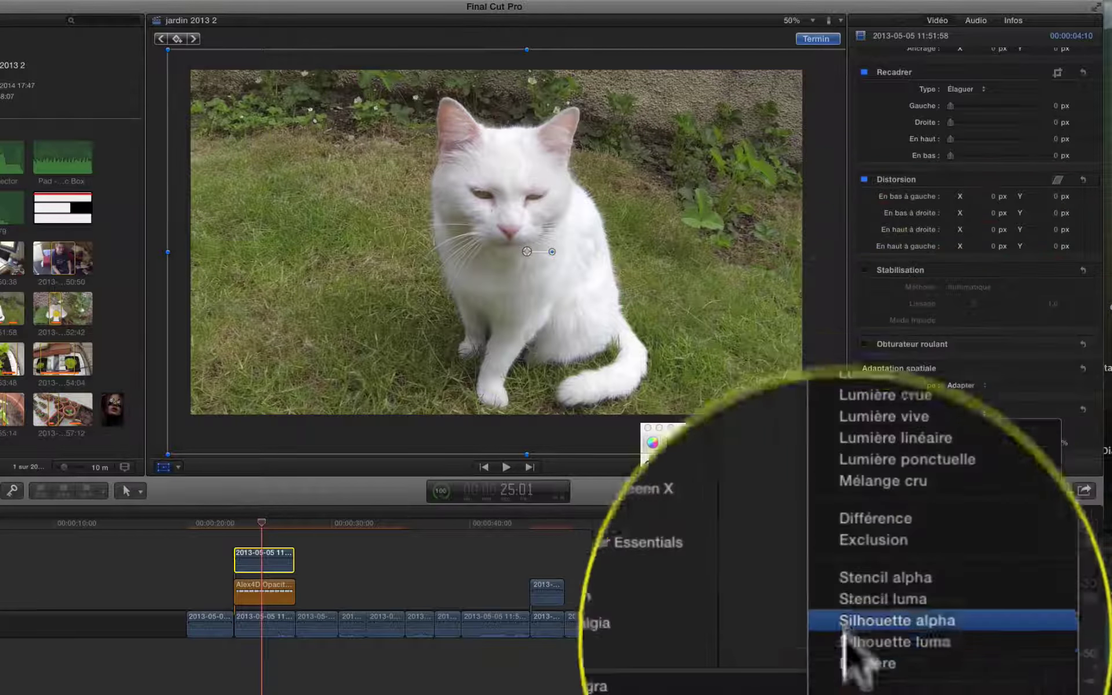
{"action": "left_click", "coordinate": [846, 666]}
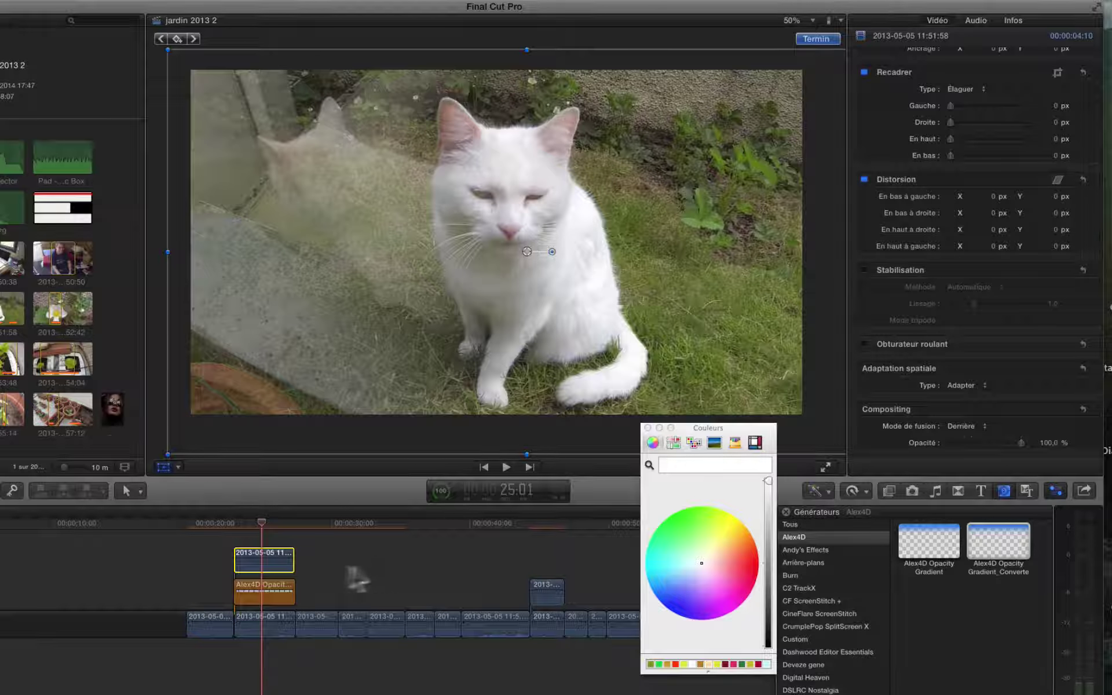
- Lower the top connected cat clip's opacity to about 77%
{"action": "left_click", "coordinate": [262, 590]}
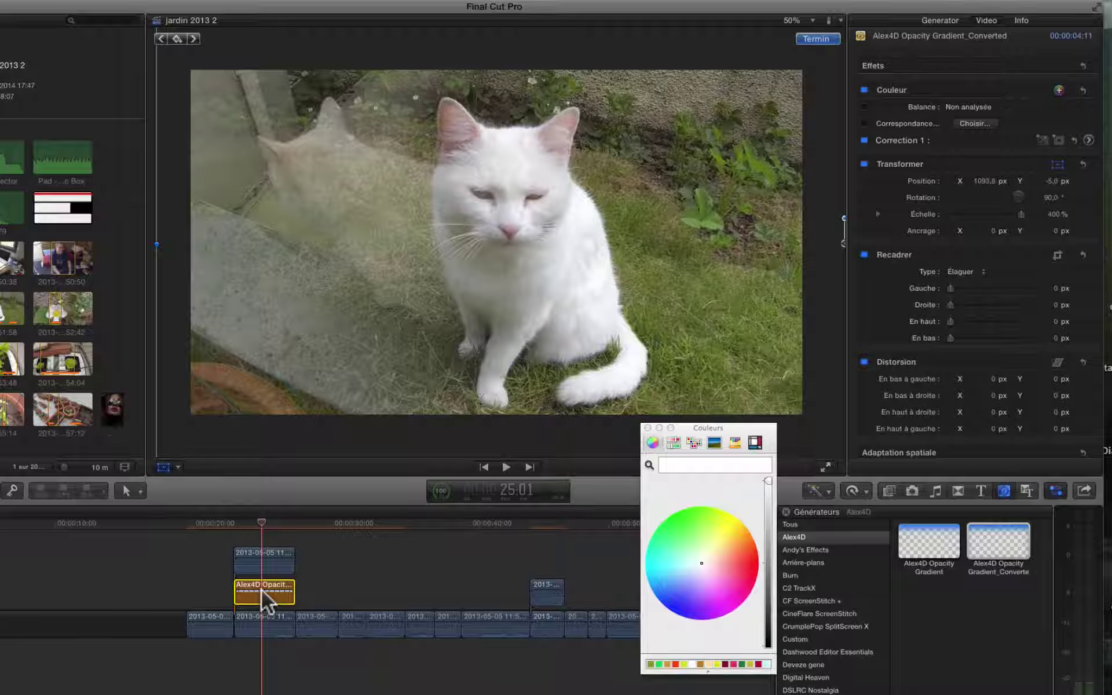
{"action": "left_click", "coordinate": [261, 551]}
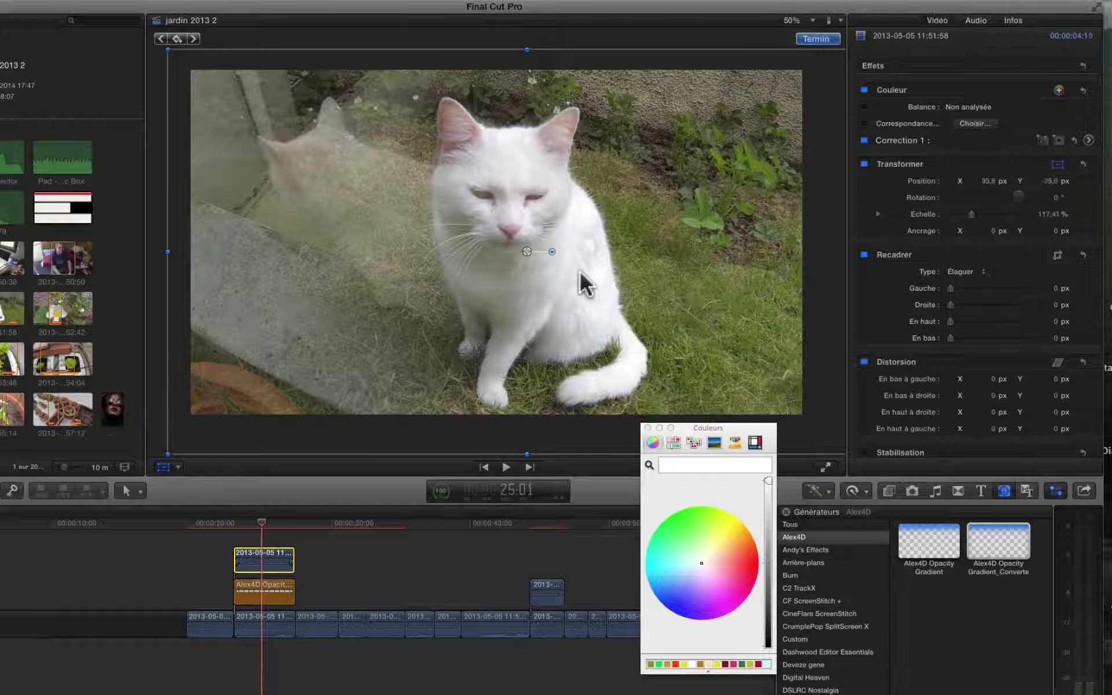
{"action": "scroll", "coordinate": [938, 373], "scroll_direction": "down", "scroll_amount": 6}
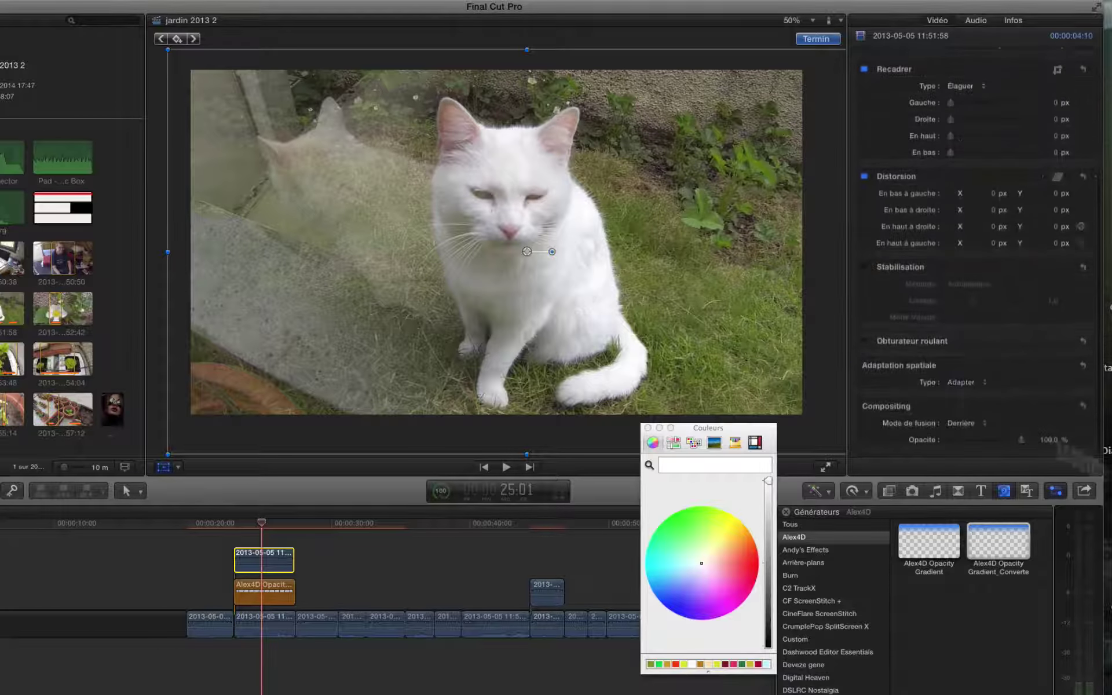
{"action": "left_click_drag", "start_coordinate": [959, 458], "coordinate": [910, 437]}
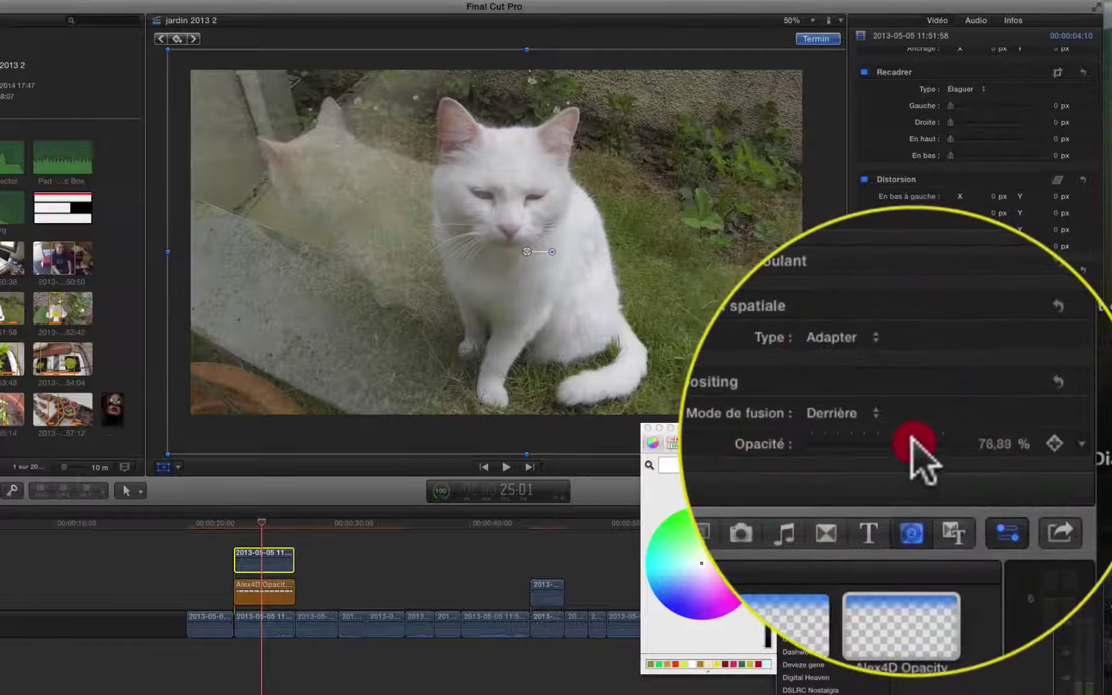
- Set the gradient generator's start opacity to 100%, its end opacity to 0% and its opacity centre to about 76%
{"action": "left_click", "coordinate": [258, 586]}
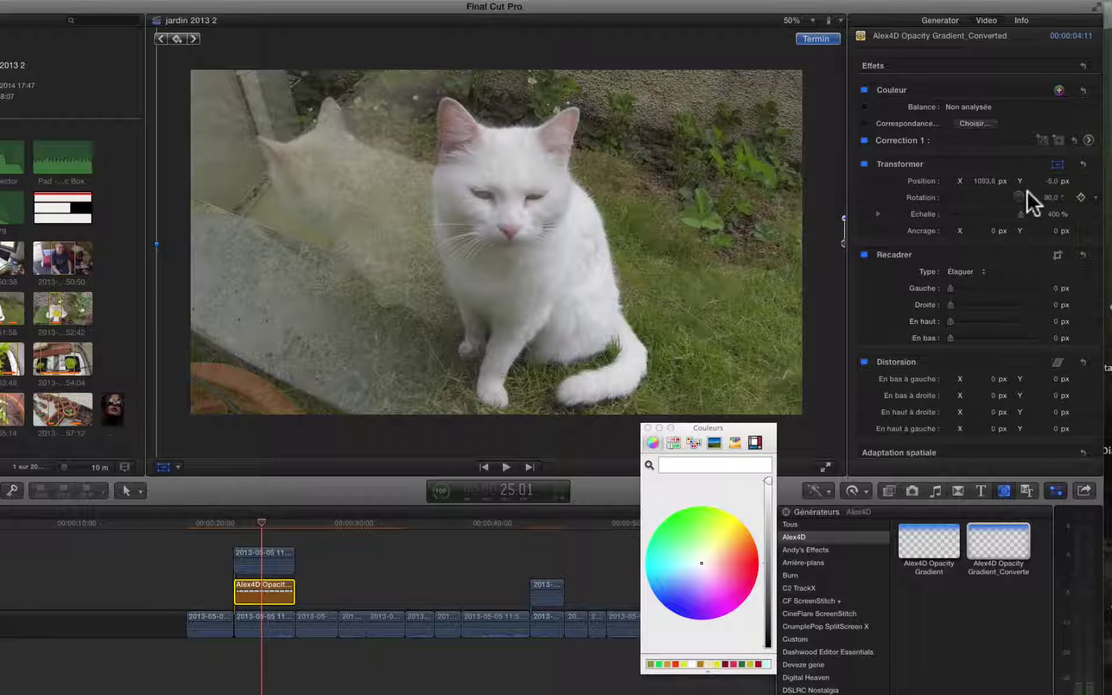
{"action": "left_click", "coordinate": [945, 22]}
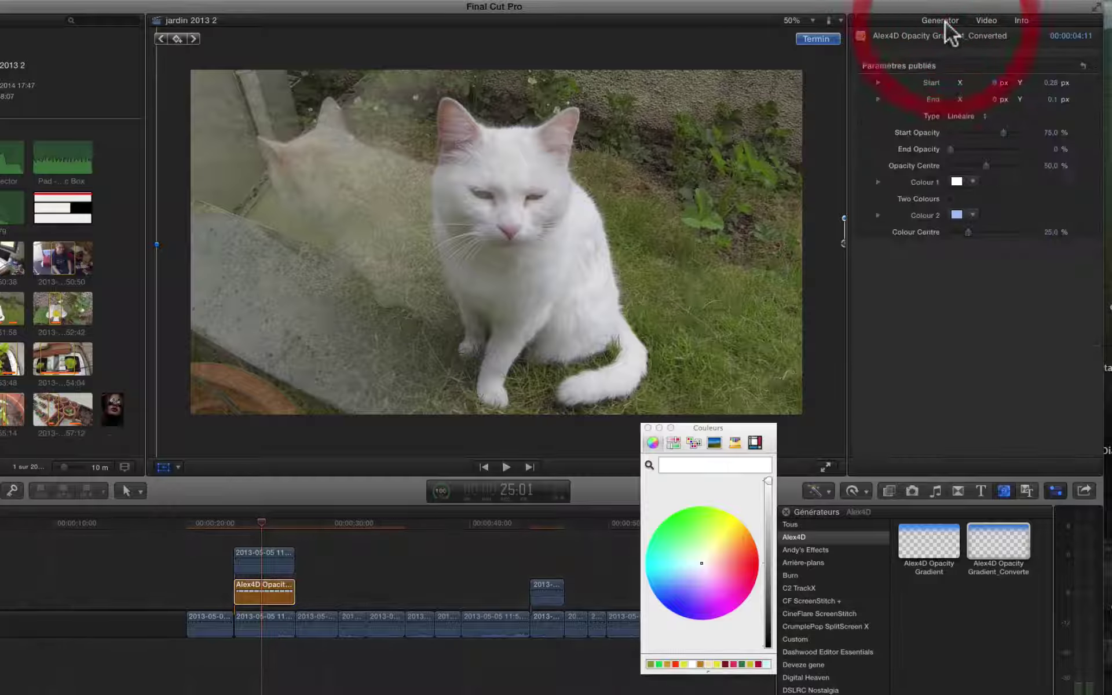
{"action": "left_click_drag", "start_coordinate": [1006, 129], "coordinate": [910, 129]}
{"action": "mouse_move", "coordinate": [908, 185]}
{"action": "left_mouse_down"}
{"action": "mouse_move", "coordinate": [1068, 186]}
{"action": "mouse_move", "coordinate": [1011, 192]}
{"action": "left_mouse_up"}
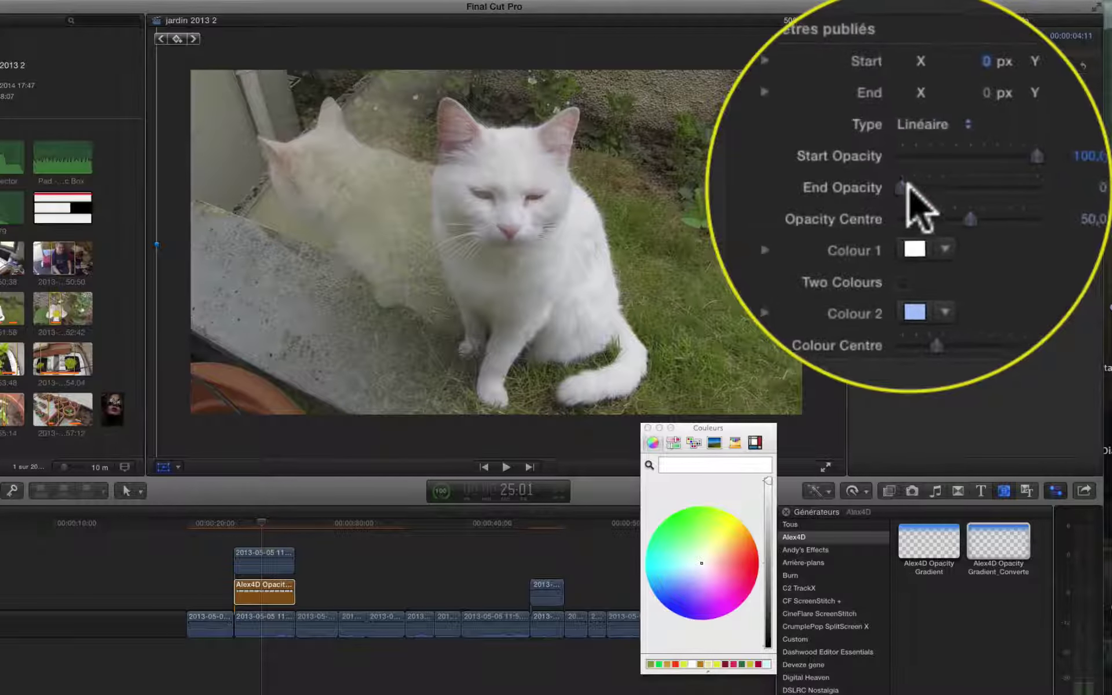
{"action": "left_click_drag", "start_coordinate": [909, 184], "coordinate": [907, 184]}
- Rotate the gradient generator to 102° and scale it to 425%
{"action": "left_click", "coordinate": [988, 20]}
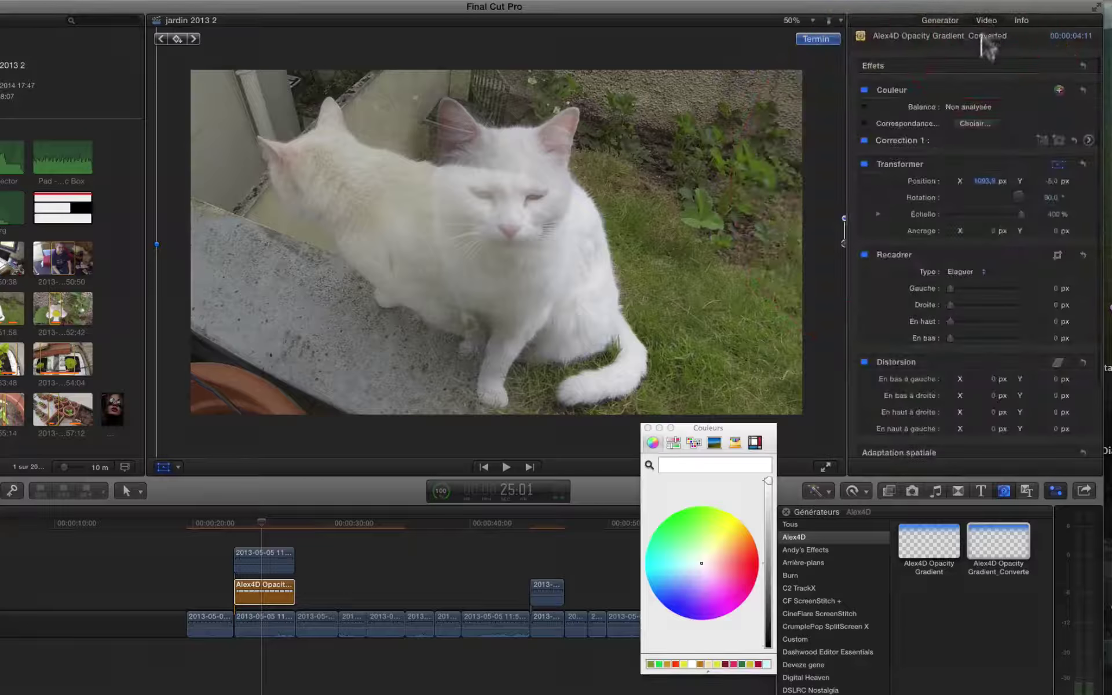
{"action": "left_click_drag", "start_coordinate": [1046, 197], "coordinate": [1045, 191]}
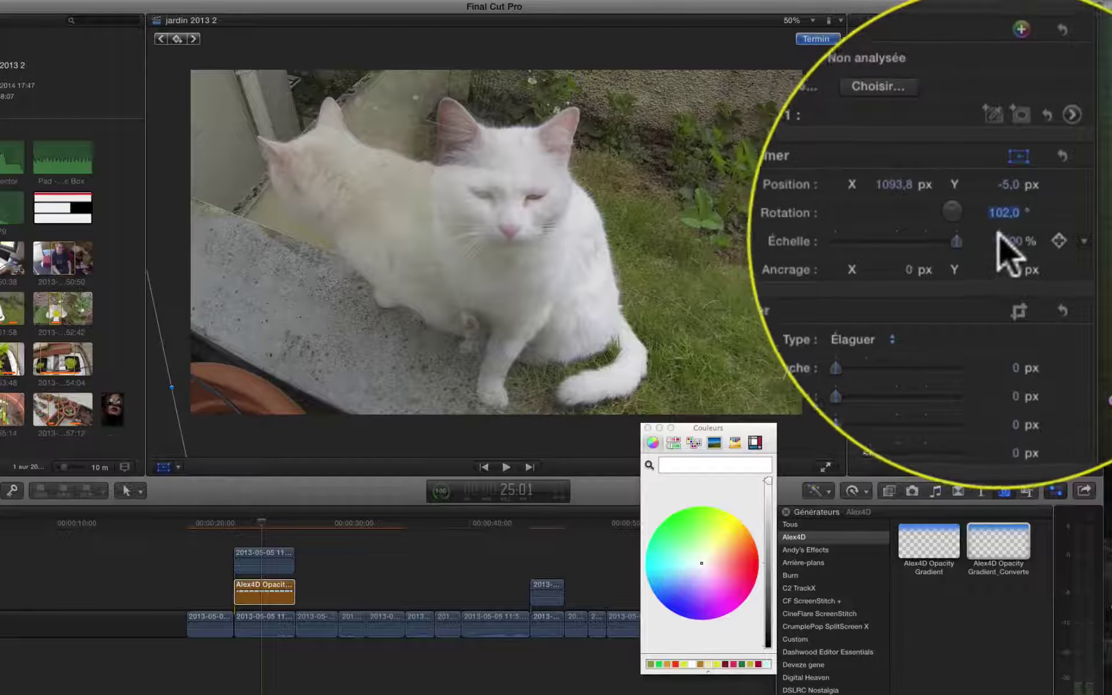
{"action": "left_click_drag", "start_coordinate": [1013, 238], "coordinate": [1013, 233]}
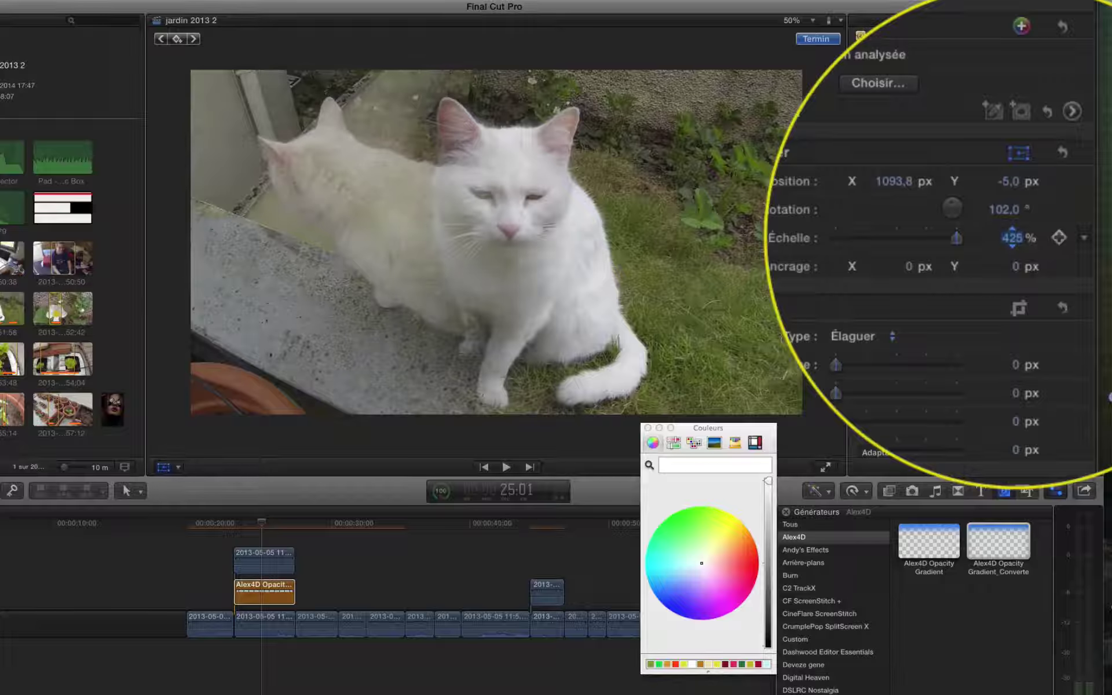
- Fine-tune the gradient generator's opacity centre to about 80%
{"action": "left_click", "coordinate": [944, 22]}
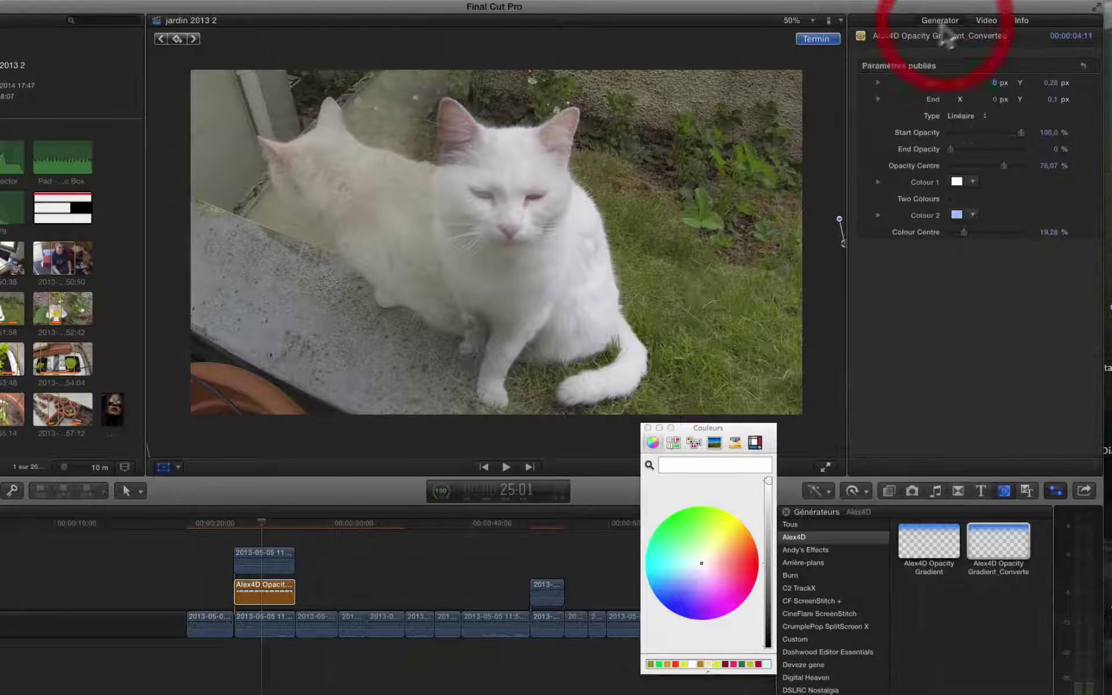
{"action": "left_click_drag", "start_coordinate": [1004, 166], "coordinate": [995, 164]}
{"action": "left_click_drag", "start_coordinate": [929, 190], "coordinate": [940, 193]}
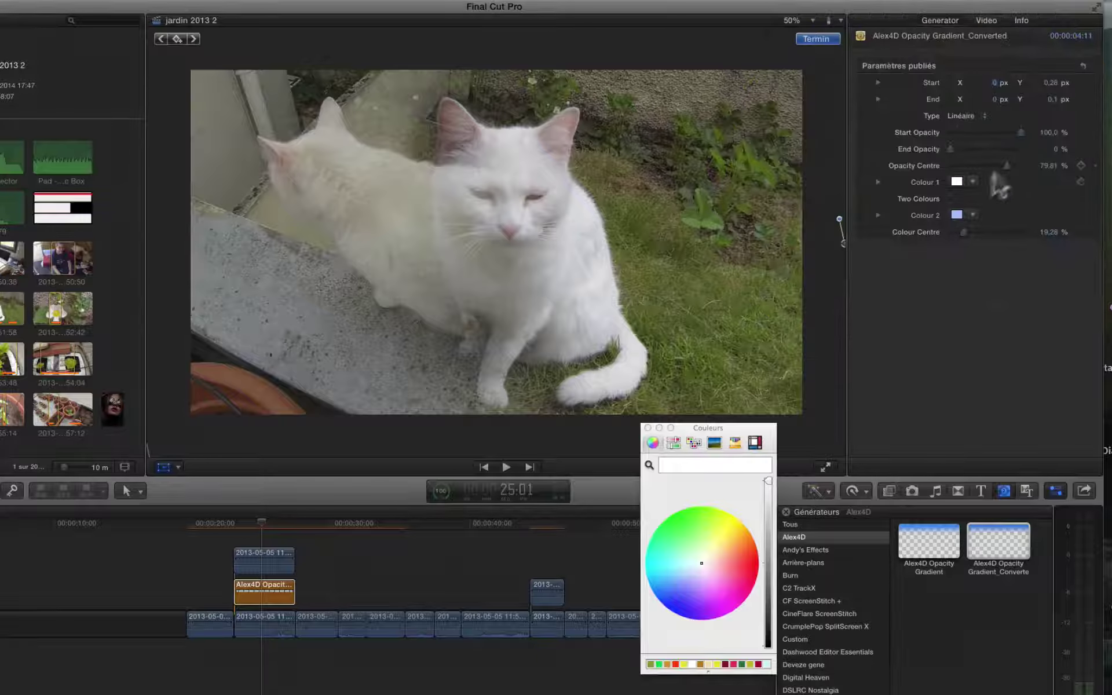
- Move the top cat clip to about X 401.3, Y -15.1 px and the storyline clip to X -223.7, Y -9.8 px at 103.52% scale
{"action": "left_click", "coordinate": [263, 554]}
{"action": "left_click_drag", "start_coordinate": [511, 329], "coordinate": [642, 332]}
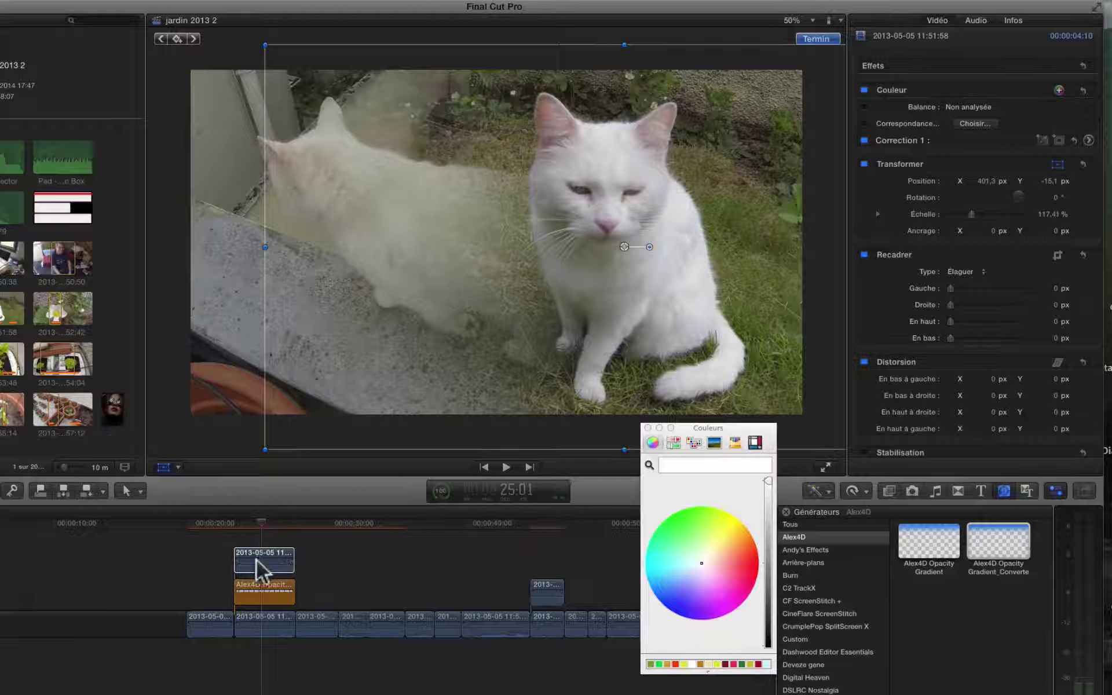
{"action": "left_click", "coordinate": [256, 621]}
{"action": "left_click_drag", "start_coordinate": [428, 303], "coordinate": [374, 302]}
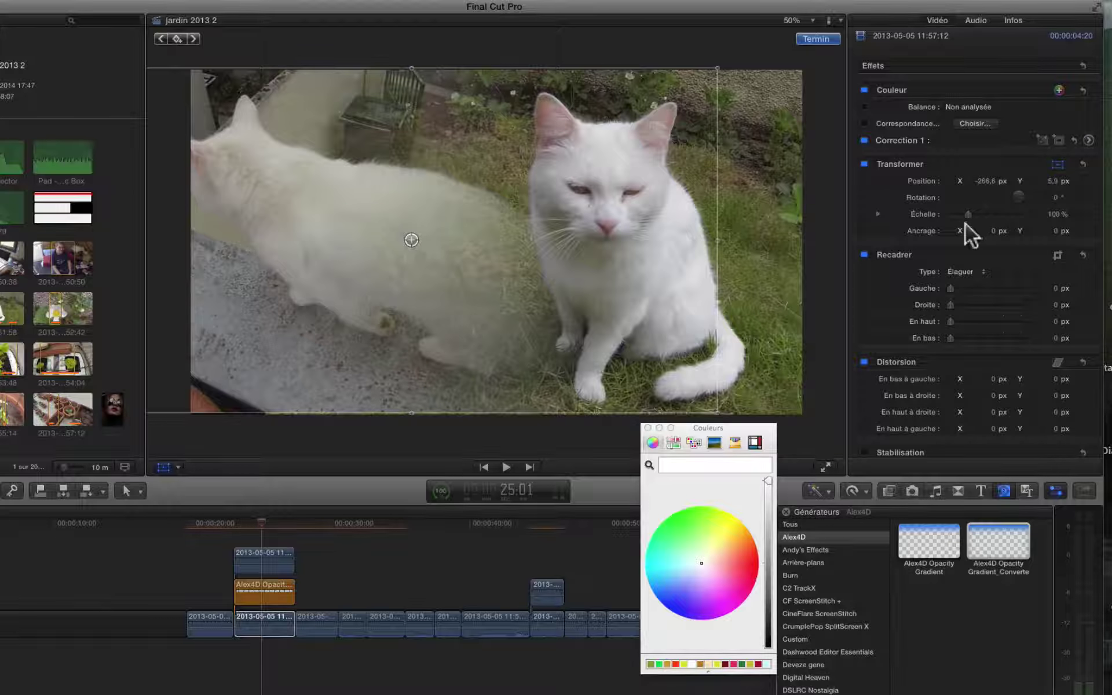
{"action": "left_click_drag", "start_coordinate": [717, 70], "coordinate": [724, 69]}
{"action": "left_click_drag", "start_coordinate": [298, 293], "coordinate": [292, 289]}
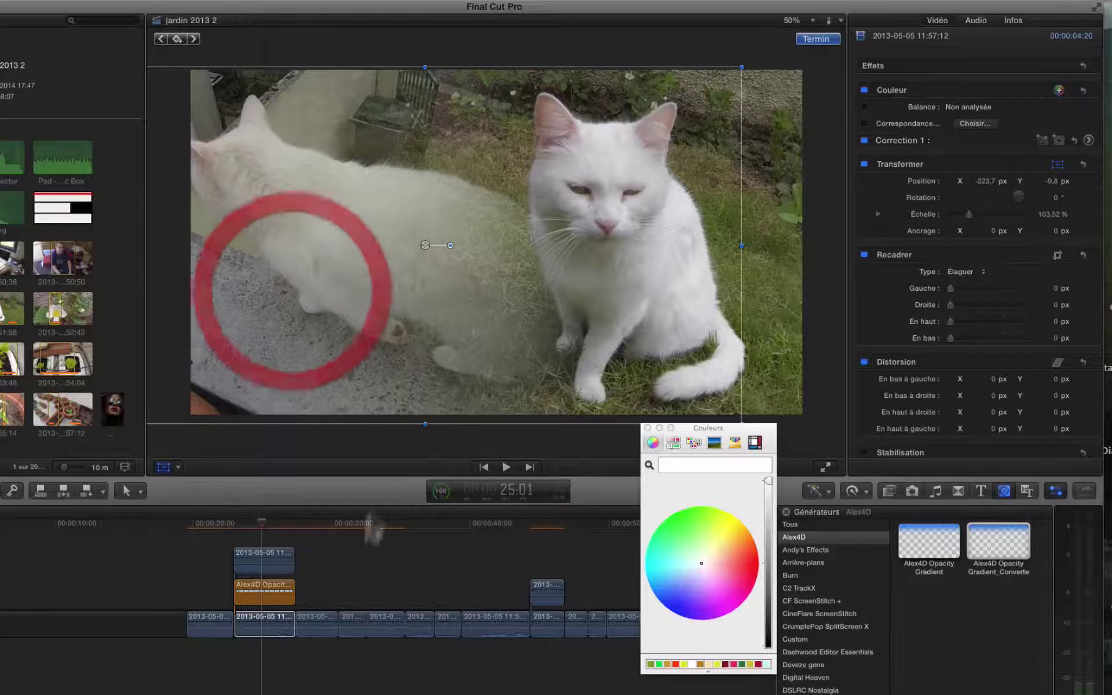
- Stack two connected copies of the storyline clip that precedes the gradient composite directly above the original
{"action": "left_click", "coordinate": [264, 525]}
{"action": "scroll", "coordinate": [261, 527], "scroll_direction": "left", "scroll_amount": 1}
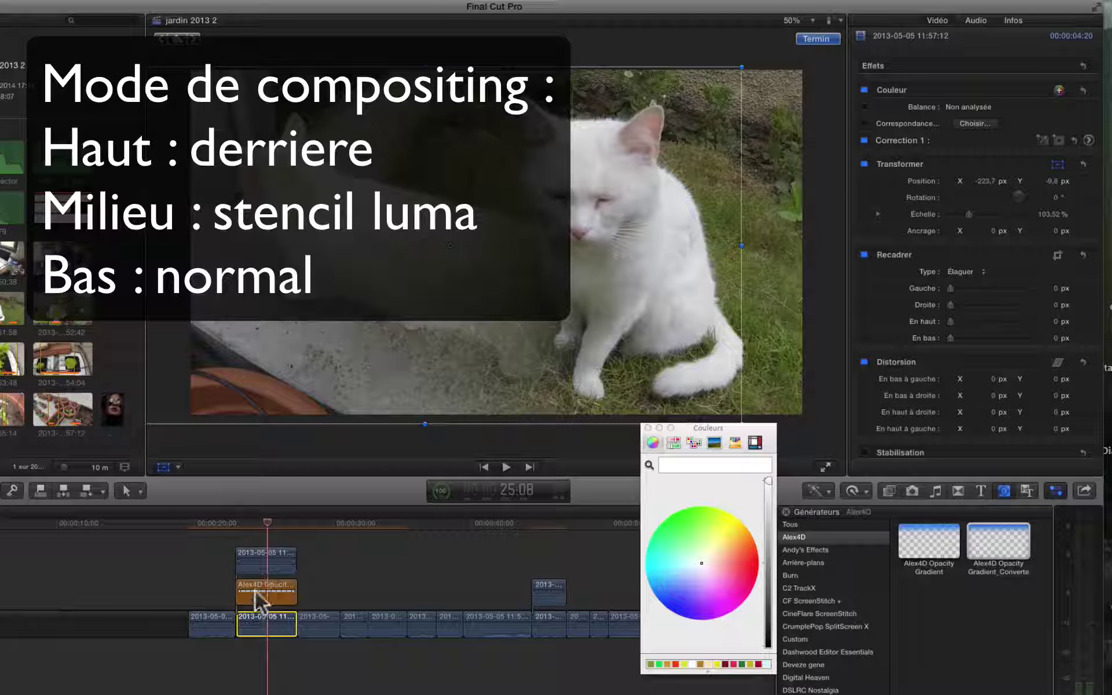
{"action": "scroll", "coordinate": [259, 602], "scroll_direction": "right", "scroll_amount": 2}
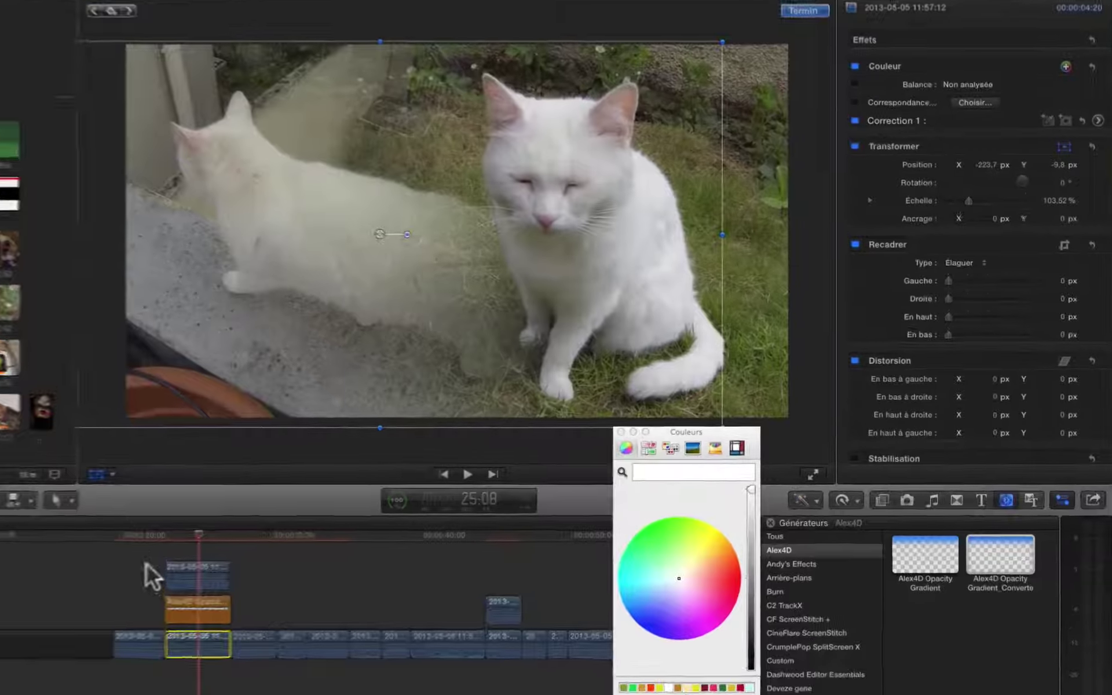
{"action": "left_click", "coordinate": [193, 521]}
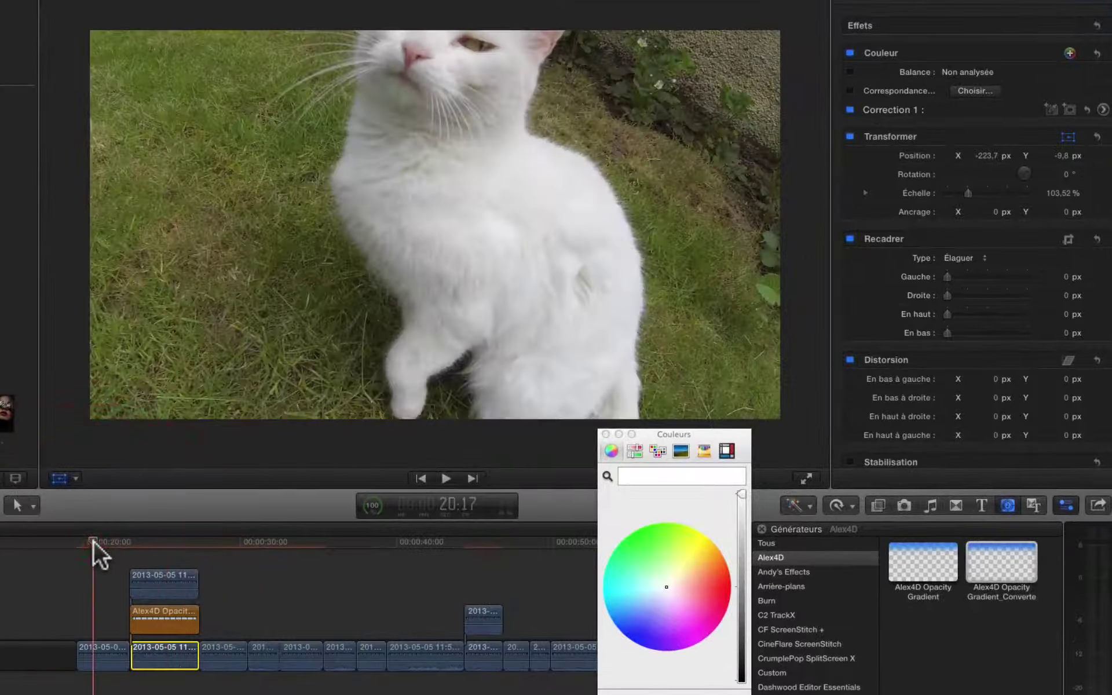
{"action": "scroll", "coordinate": [120, 547], "scroll_direction": "up", "scroll_amount": 1}
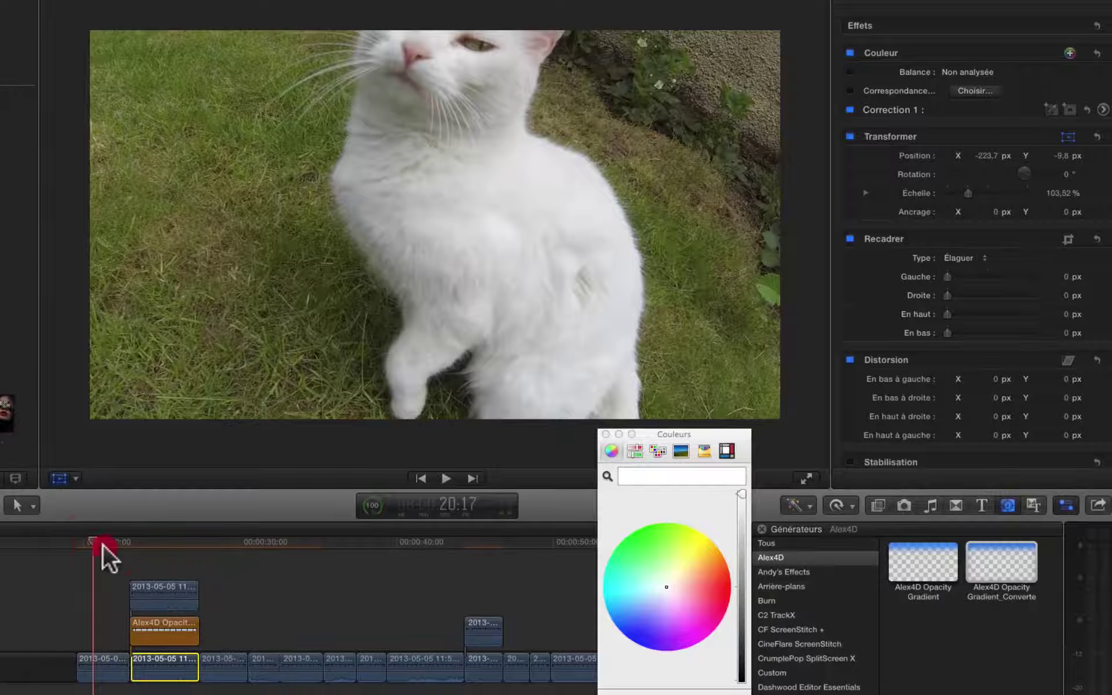
{"action": "left_click", "coordinate": [102, 544]}
{"action": "left_click", "coordinate": [107, 544]}
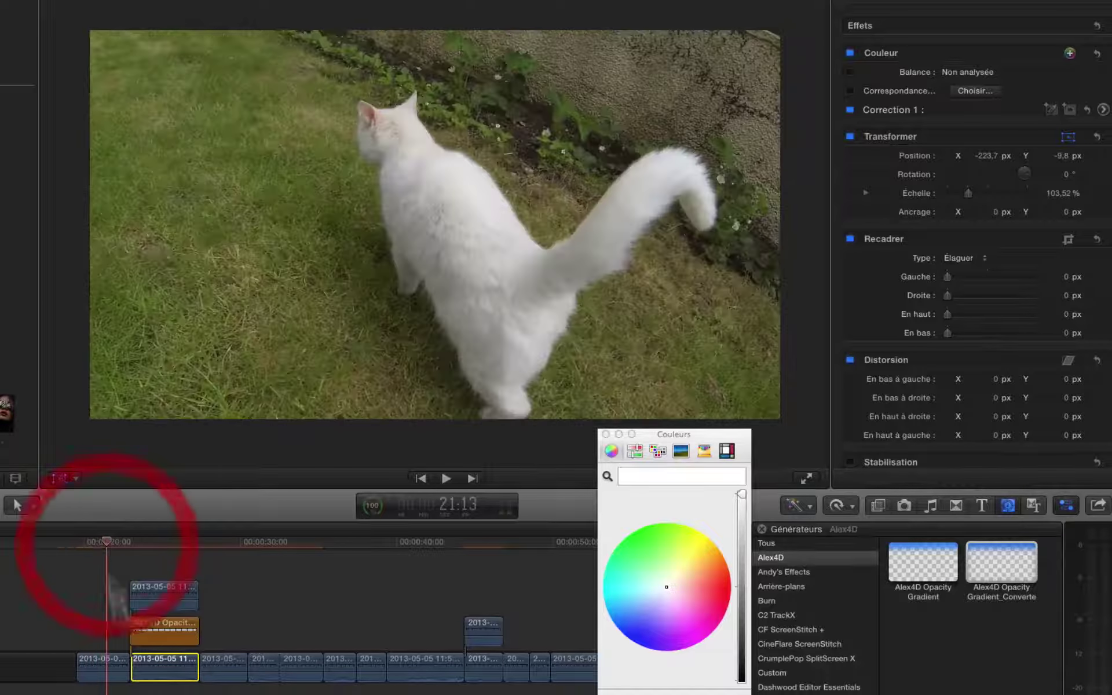
{"action": "left_click", "coordinate": [100, 666]}
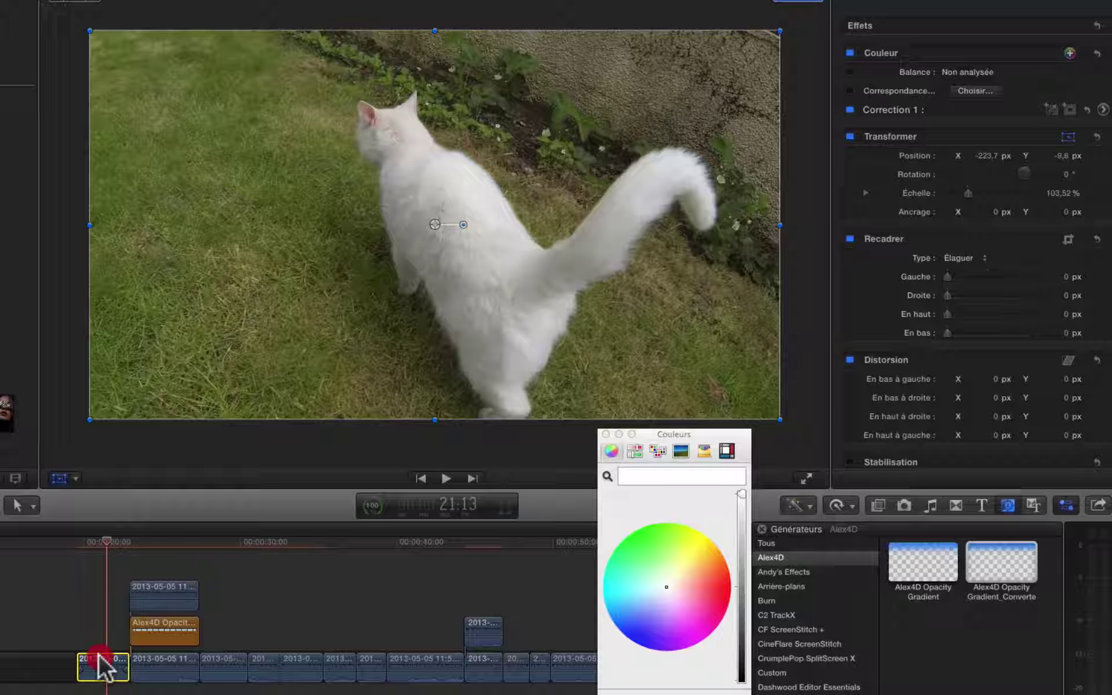
{"action": "left_click_drag", "start_coordinate": [98, 641], "coordinate": [99, 587]}
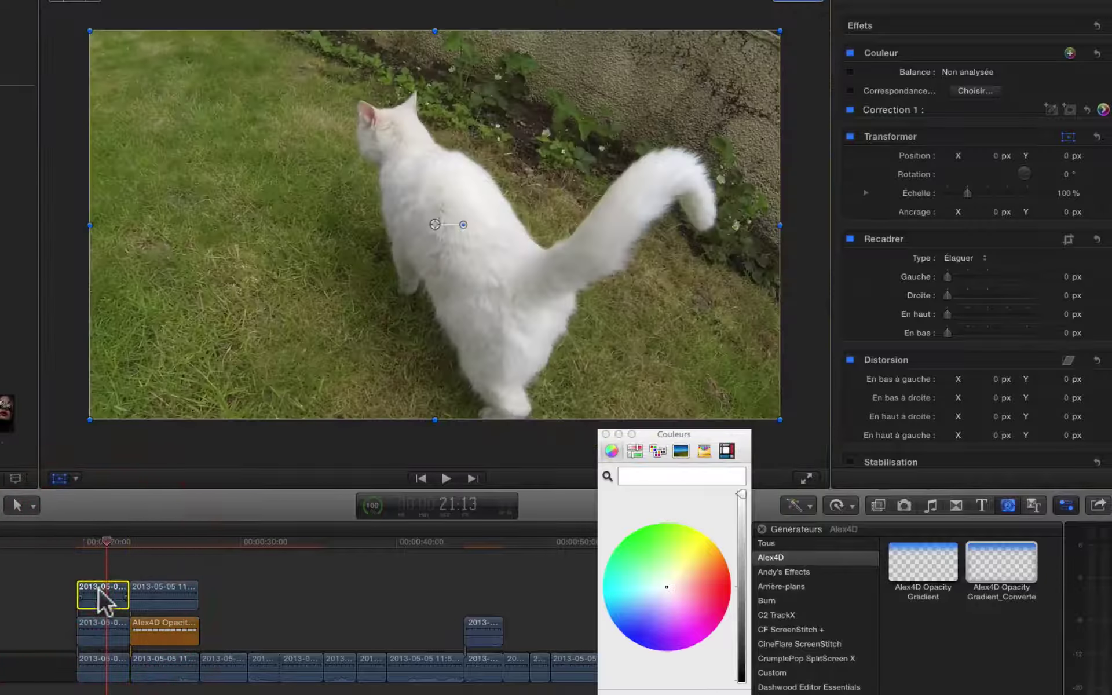
- Disable the topmost copy and the storyline original of the new three-clip stack
{"action": "left_click", "coordinate": [106, 541]}
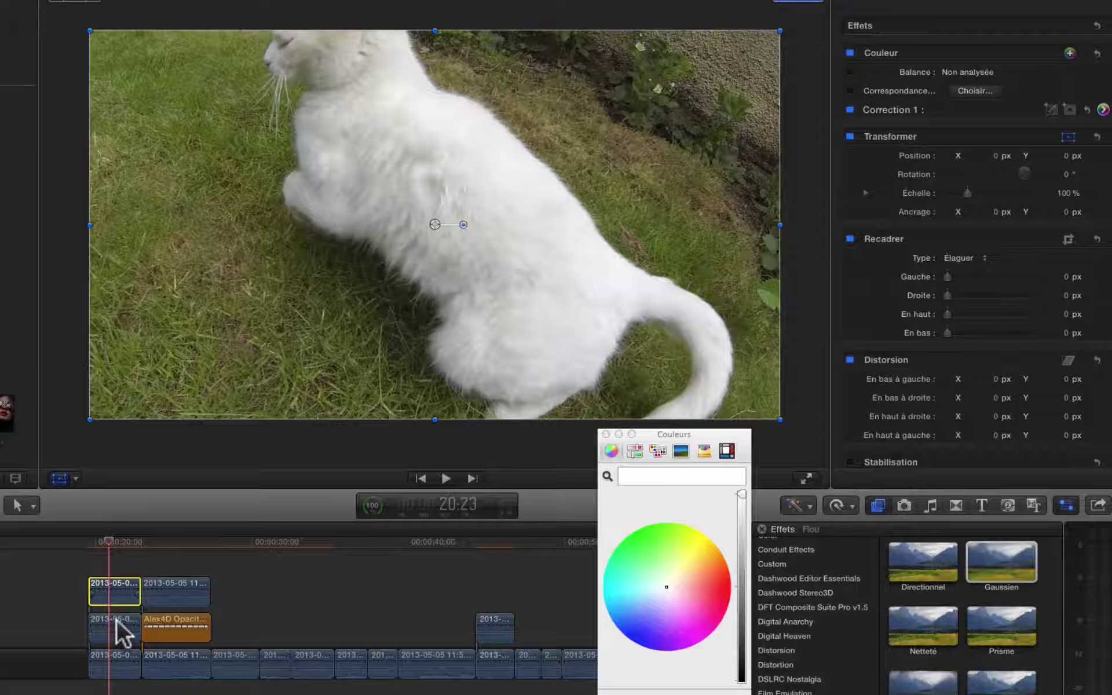
{"action": "left_click", "coordinate": [116, 619]}
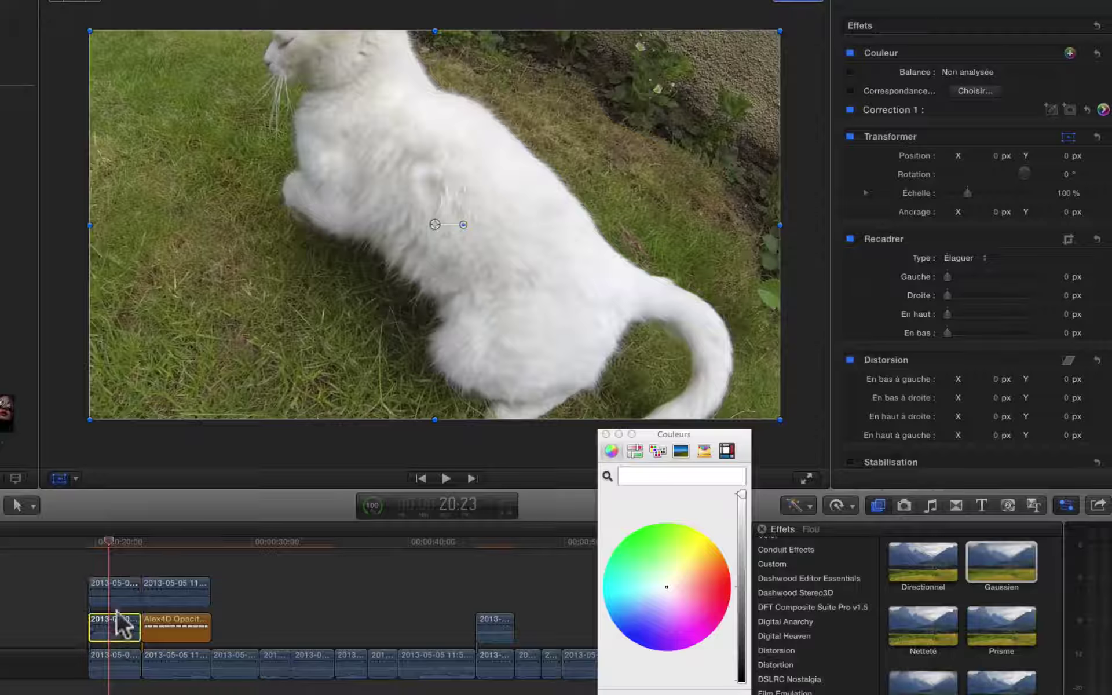
{"action": "left_click", "coordinate": [114, 597]}
{"action": "left_click", "coordinate": [115, 650], "text": "super"}
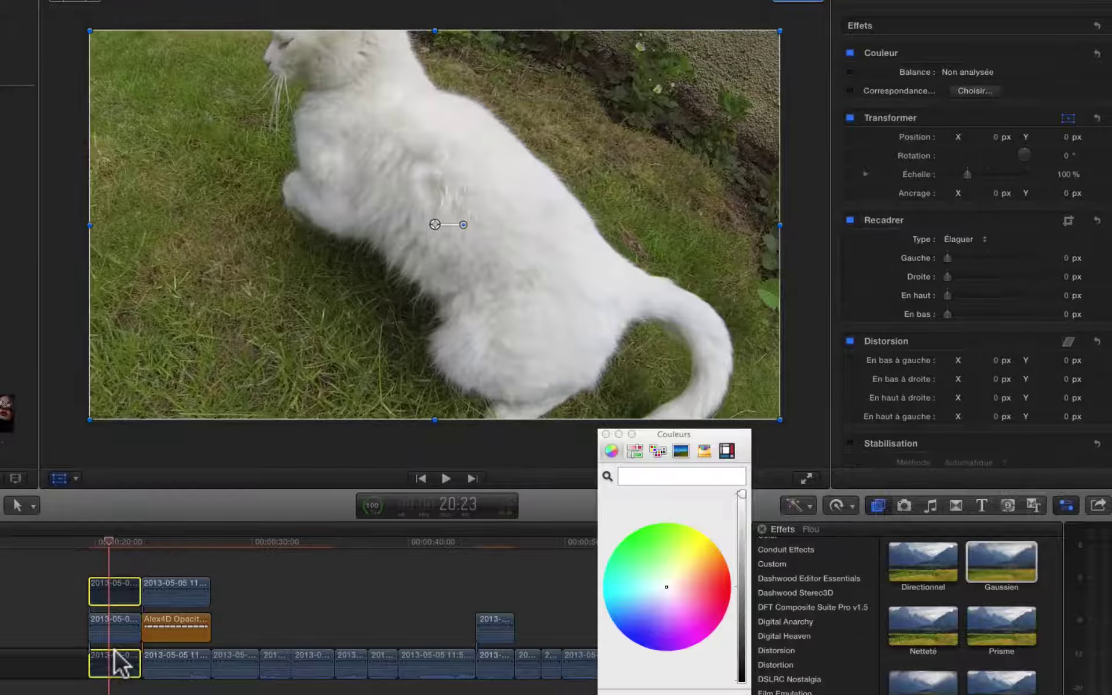
- Apply the Incrustateur en luminance (luma keyer) effect from the Incrustation category to the middle copy in the stack
{"action": "left_click", "coordinate": [124, 631]}
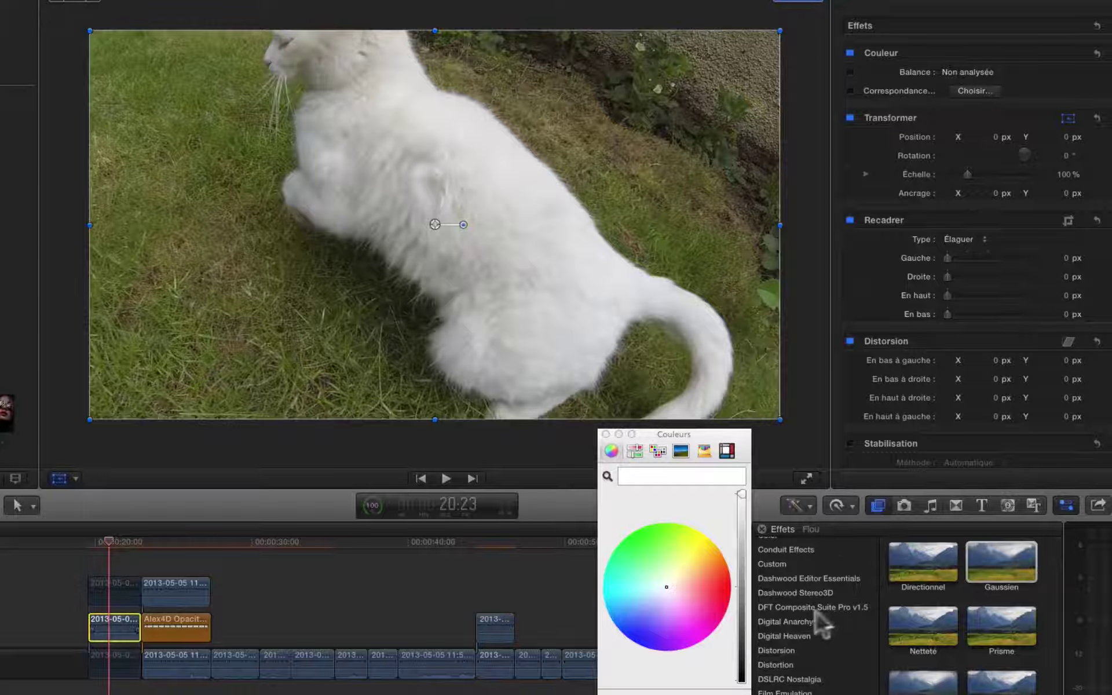
{"action": "scroll", "coordinate": [845, 574], "scroll_direction": "up", "scroll_amount": 5}
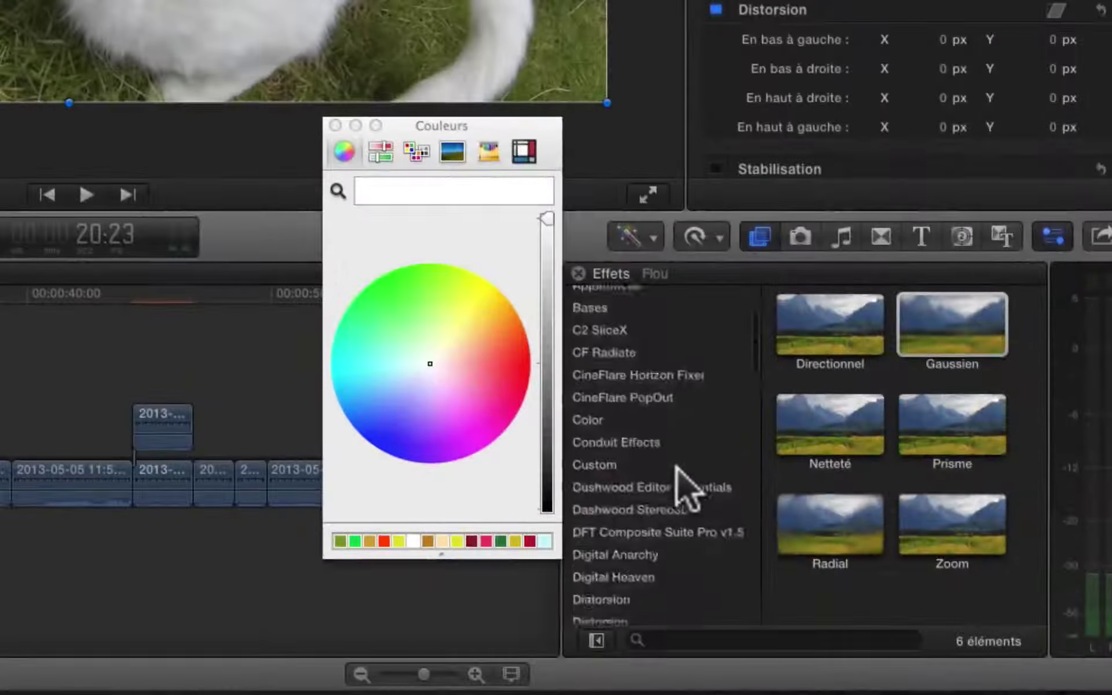
{"action": "scroll", "coordinate": [829, 649], "scroll_direction": "down", "scroll_amount": 3}
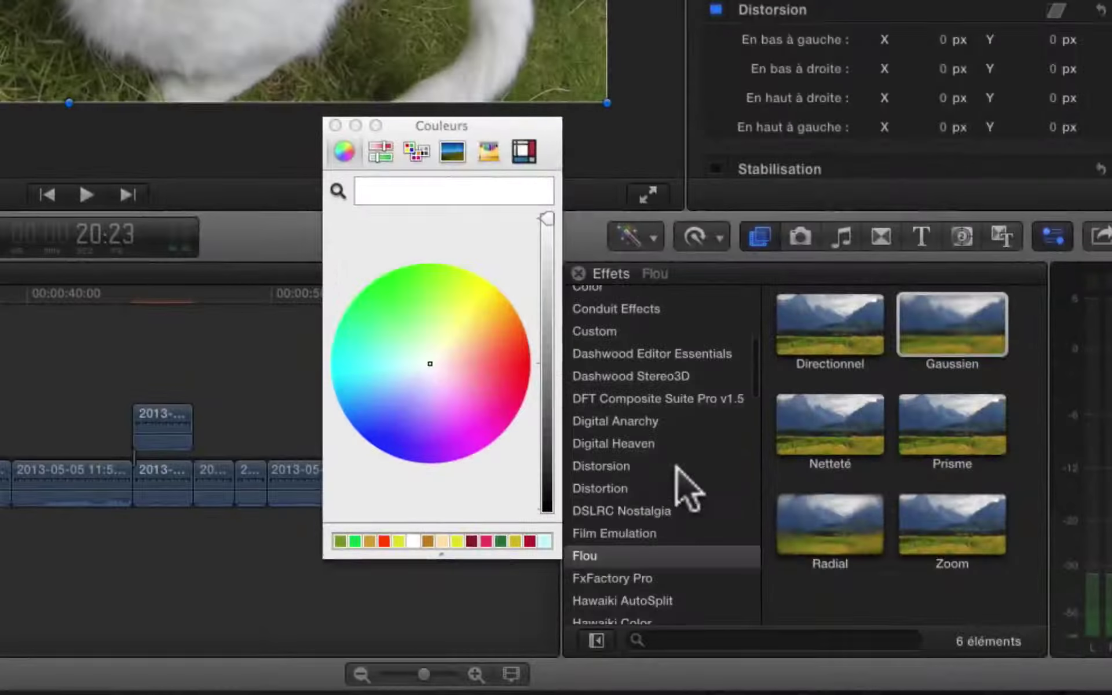
{"action": "scroll", "coordinate": [672, 486], "scroll_direction": "down", "scroll_amount": 5}
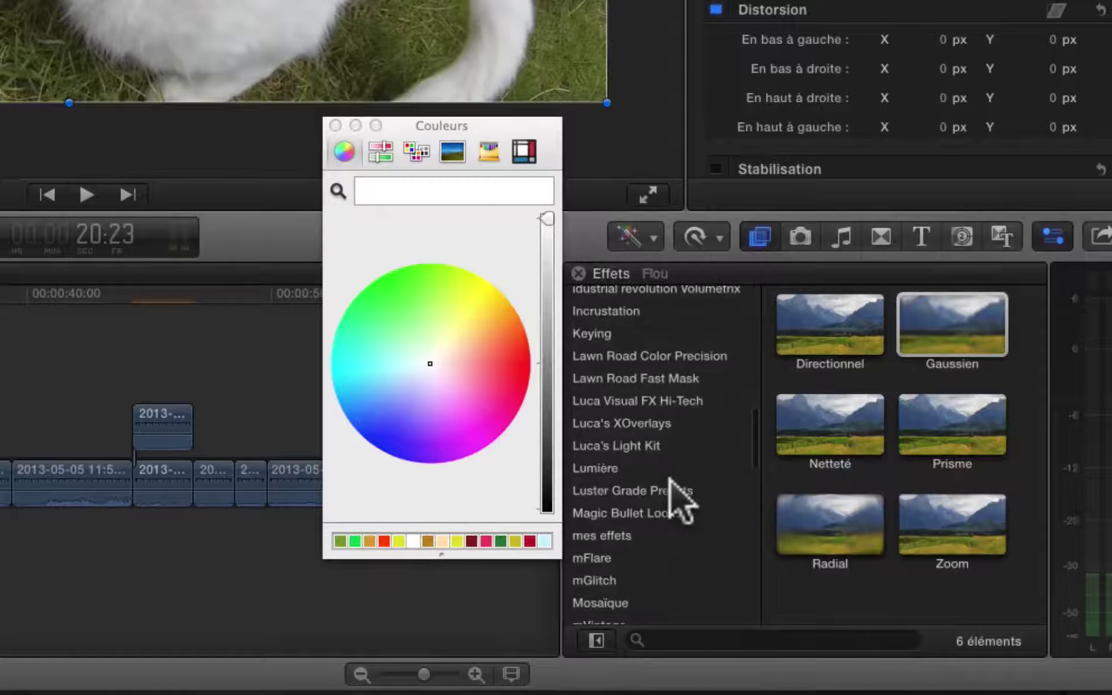
{"action": "left_click", "coordinate": [606, 312]}
{"action": "left_click_drag", "start_coordinate": [973, 324], "coordinate": [107, 615]}
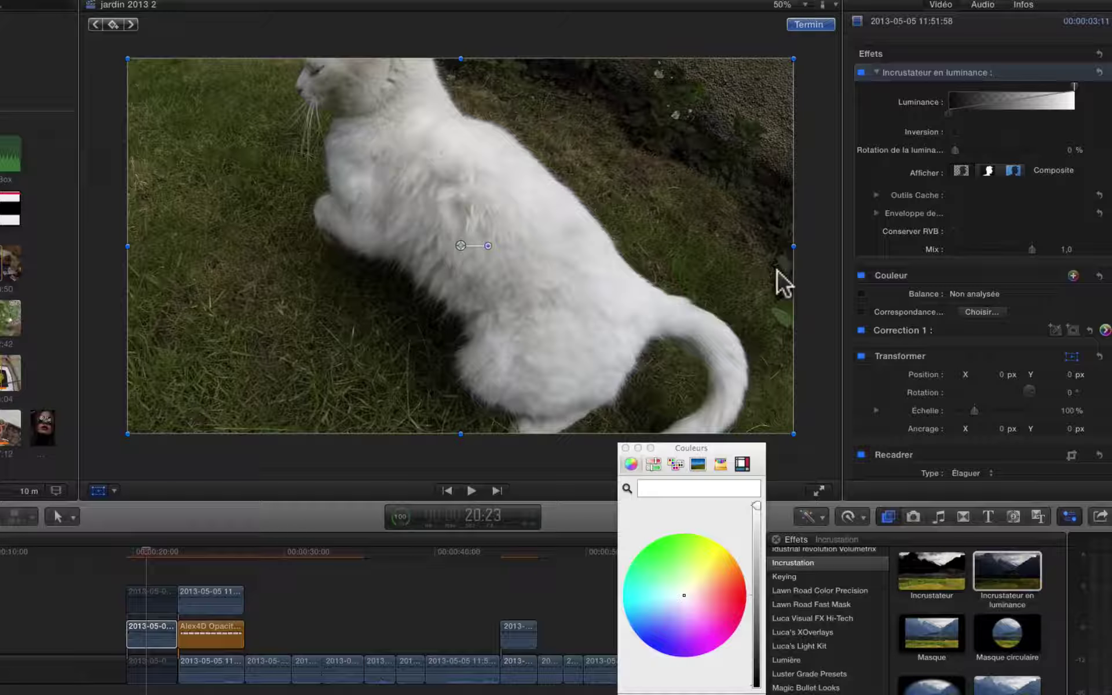
- Narrow the luma keyer's luminance range at both ends to separate the white cat from the grass, and display its matte (Cache)
{"action": "left_click_drag", "start_coordinate": [950, 109], "coordinate": [994, 106]}
{"action": "left_click_drag", "start_coordinate": [925, 175], "coordinate": [930, 173]}
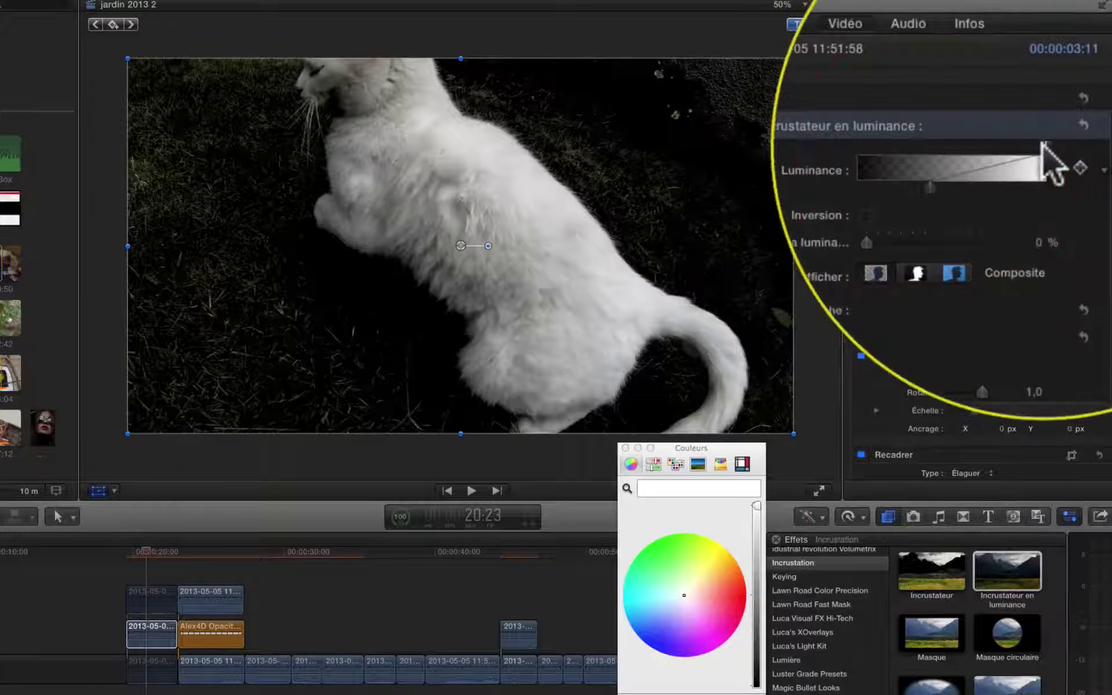
{"action": "left_click_drag", "start_coordinate": [1045, 146], "coordinate": [1004, 146]}
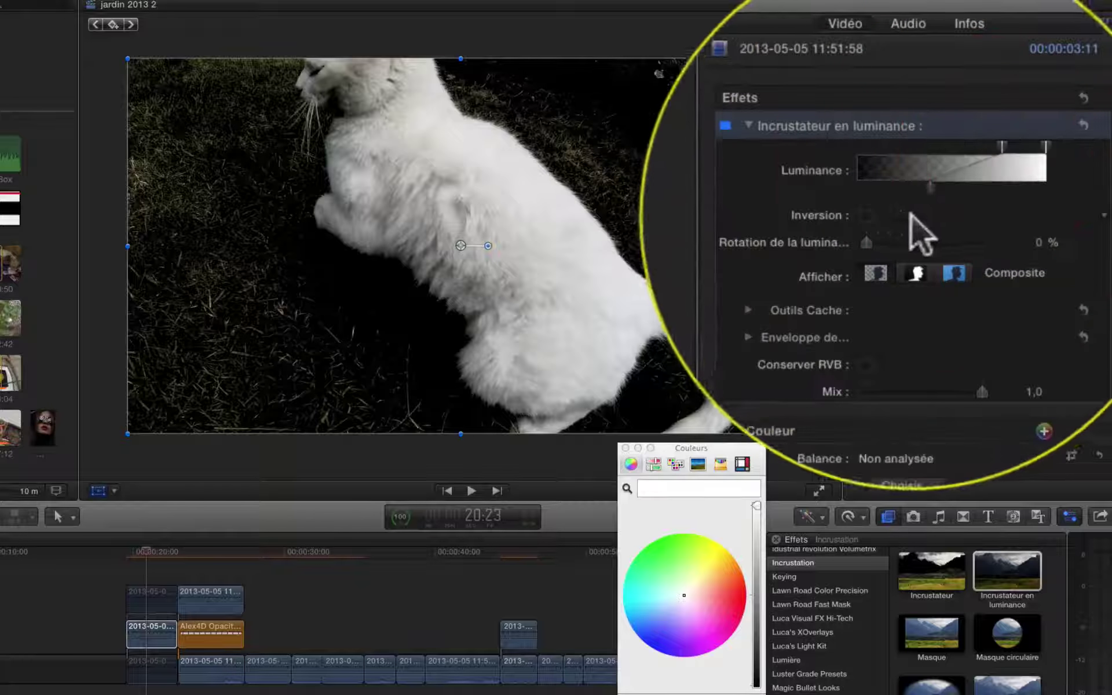
{"action": "left_click", "coordinate": [916, 242]}
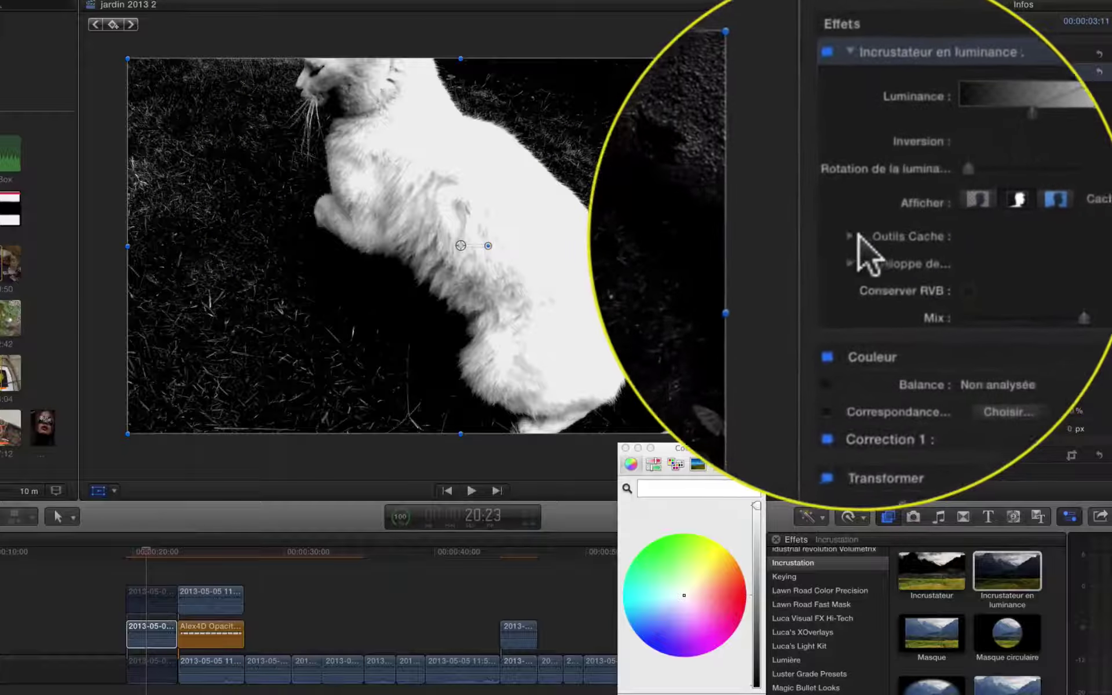
- Refine the matte with Outils Cache: Remplir les espaces 1,97, Distance des bords 1,0, Niveaux midpoint 1.1 and Adoucir 0,66
{"action": "left_click", "coordinate": [859, 233]}
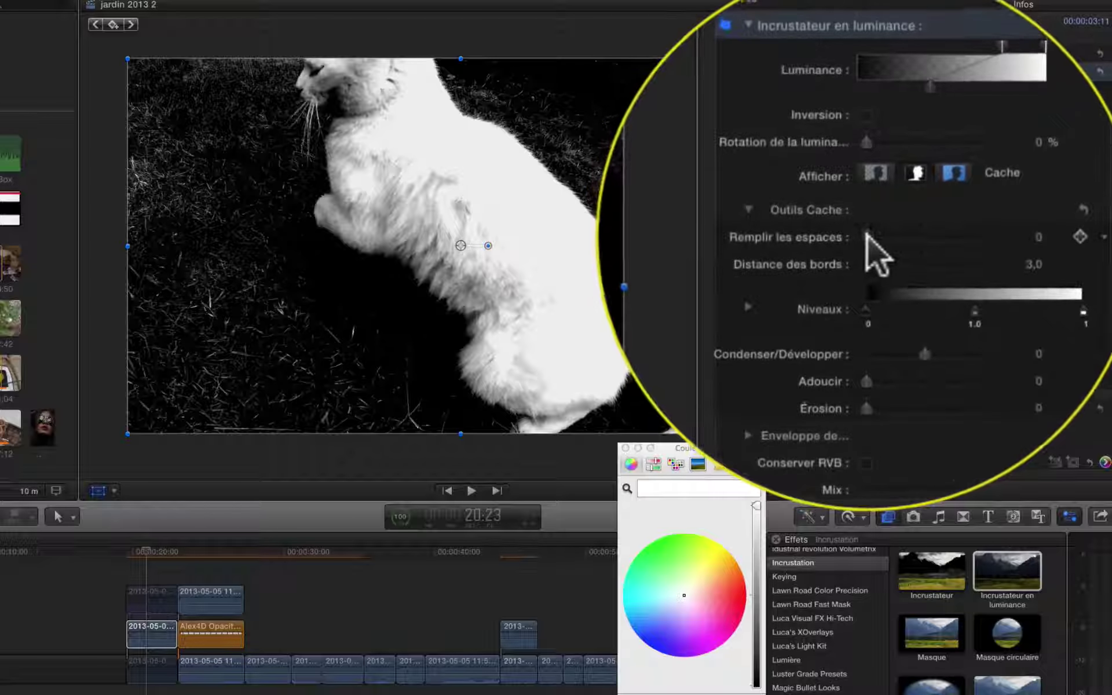
{"action": "left_click_drag", "start_coordinate": [868, 238], "coordinate": [859, 261]}
{"action": "scroll", "coordinate": [892, 237], "scroll_direction": "down", "scroll_amount": 2}
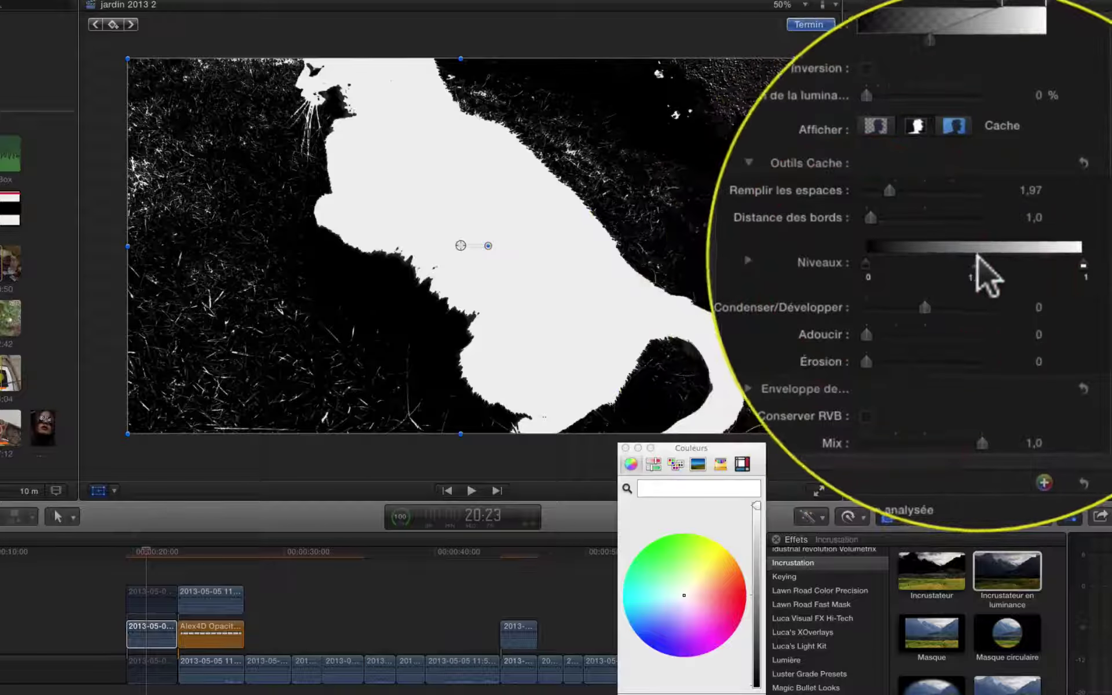
{"action": "left_click_drag", "start_coordinate": [961, 261], "coordinate": [973, 264]}
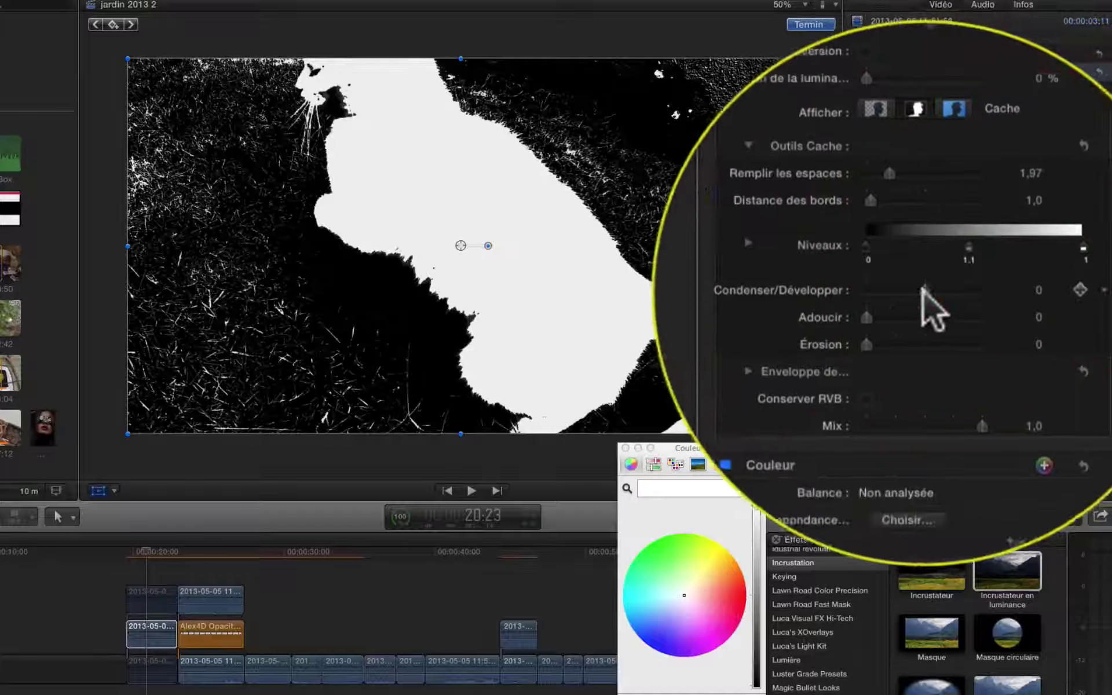
{"action": "mouse_move", "coordinate": [872, 315]}
{"action": "left_mouse_down"}
{"action": "mouse_move", "coordinate": [891, 304]}
{"action": "mouse_move", "coordinate": [878, 306]}
{"action": "left_mouse_up"}
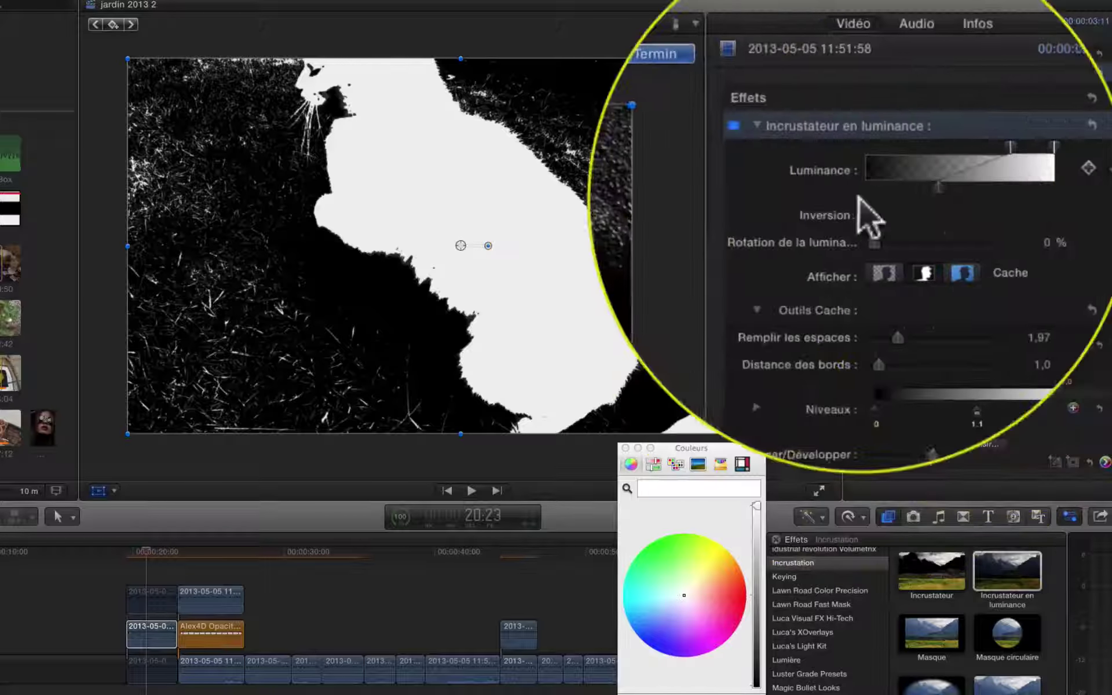
- Invert the middle copy's luma key and set the clip's blend mode to Stencil luma
{"action": "left_click", "coordinate": [866, 215]}
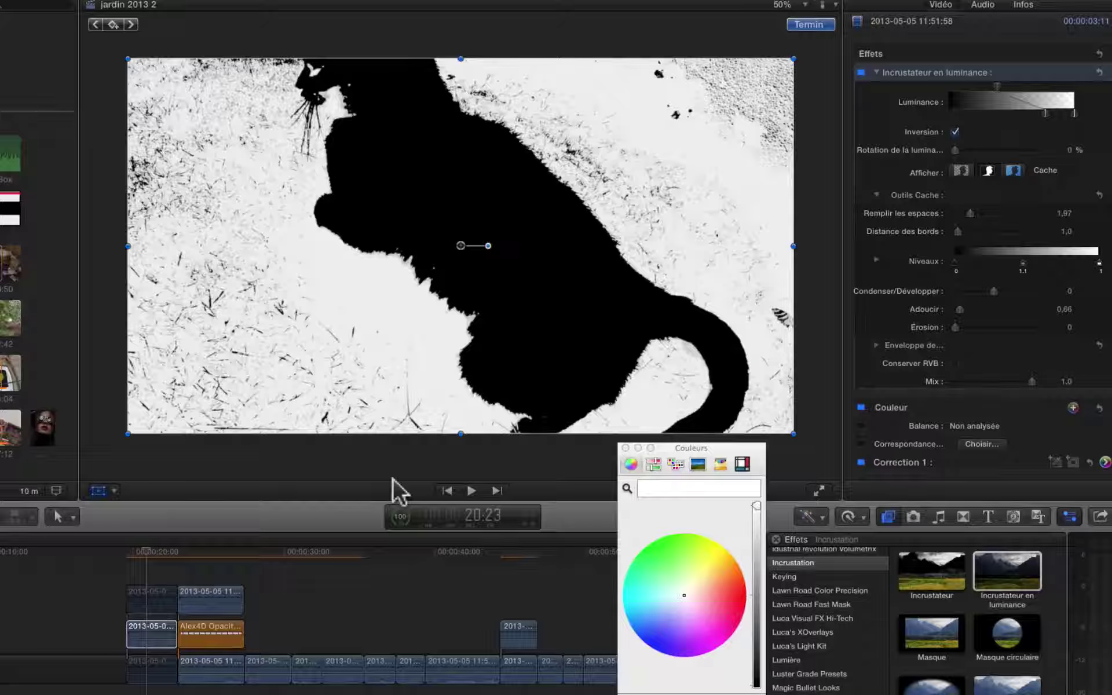
{"action": "scroll", "coordinate": [960, 320], "scroll_direction": "down", "scroll_amount": 15}
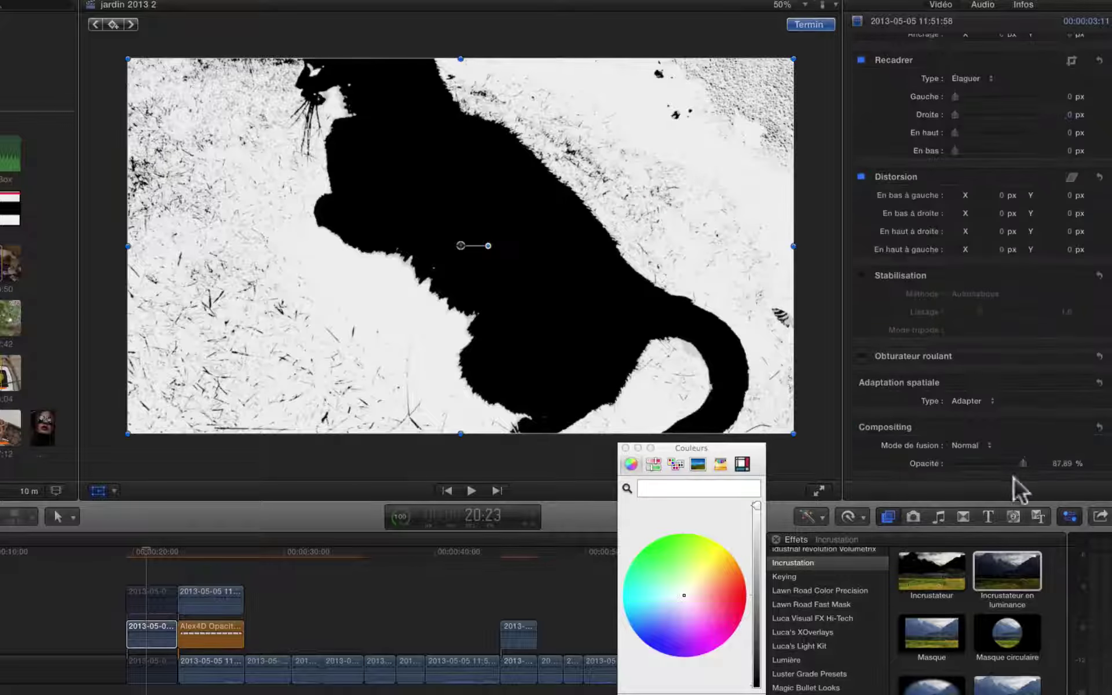
{"action": "left_click", "coordinate": [985, 447]}
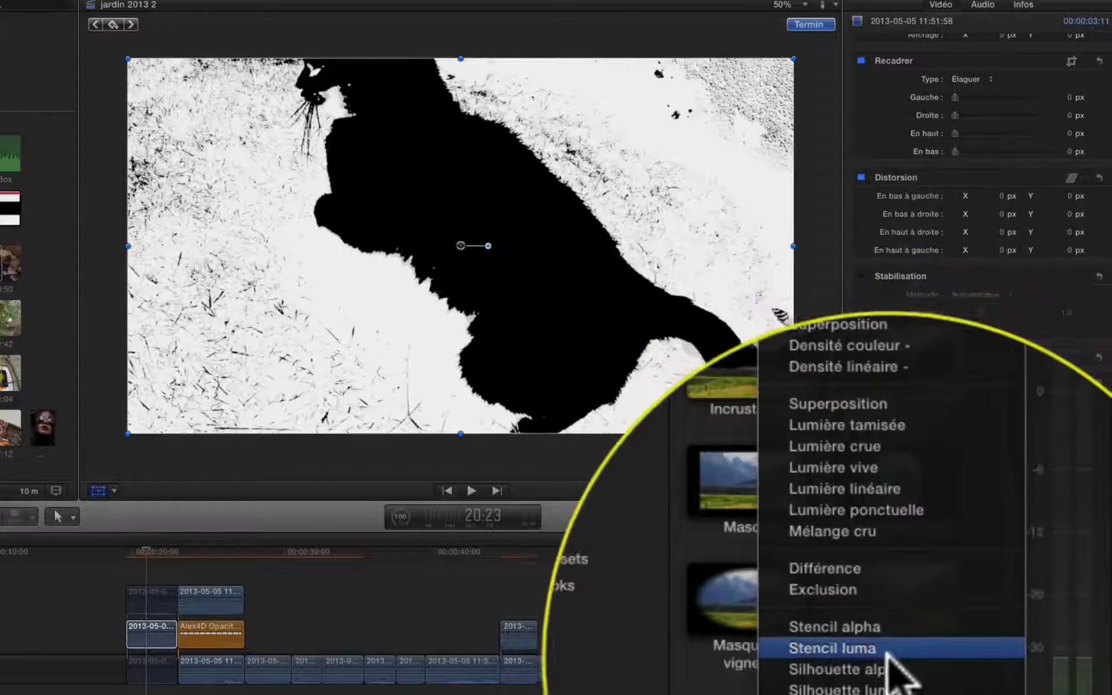
{"action": "left_click", "coordinate": [901, 647]}
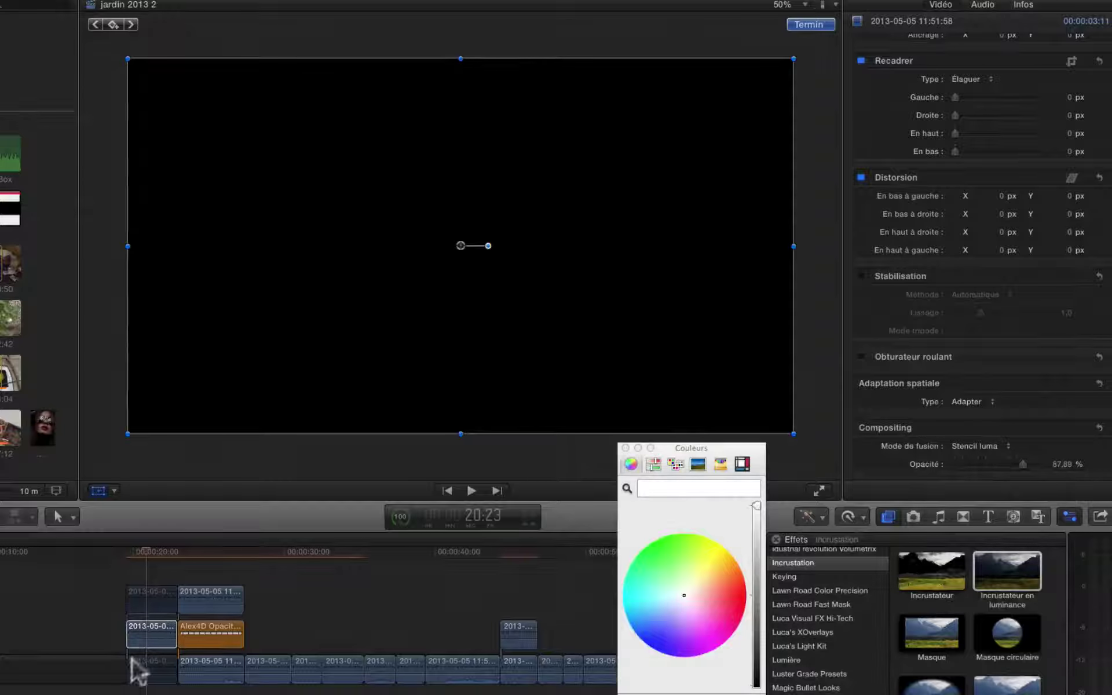
- Re-enable the storyline original and the topmost copy of the three-clip stack
{"action": "left_click", "coordinate": [157, 661]}
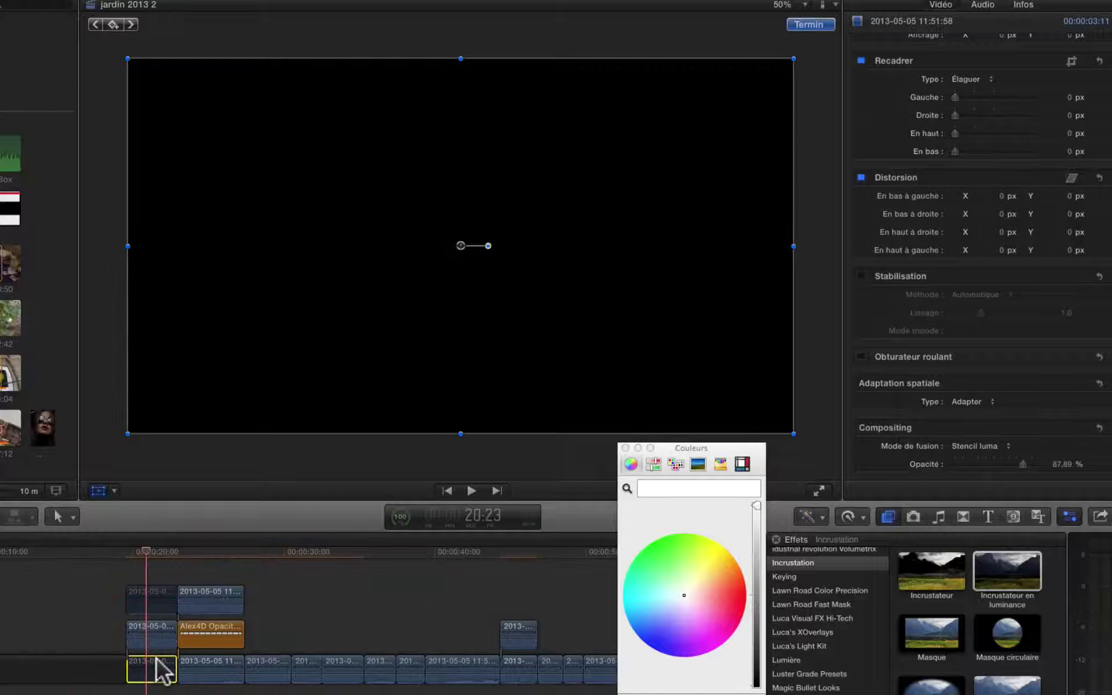
{"action": "left_click", "coordinate": [141, 594]}
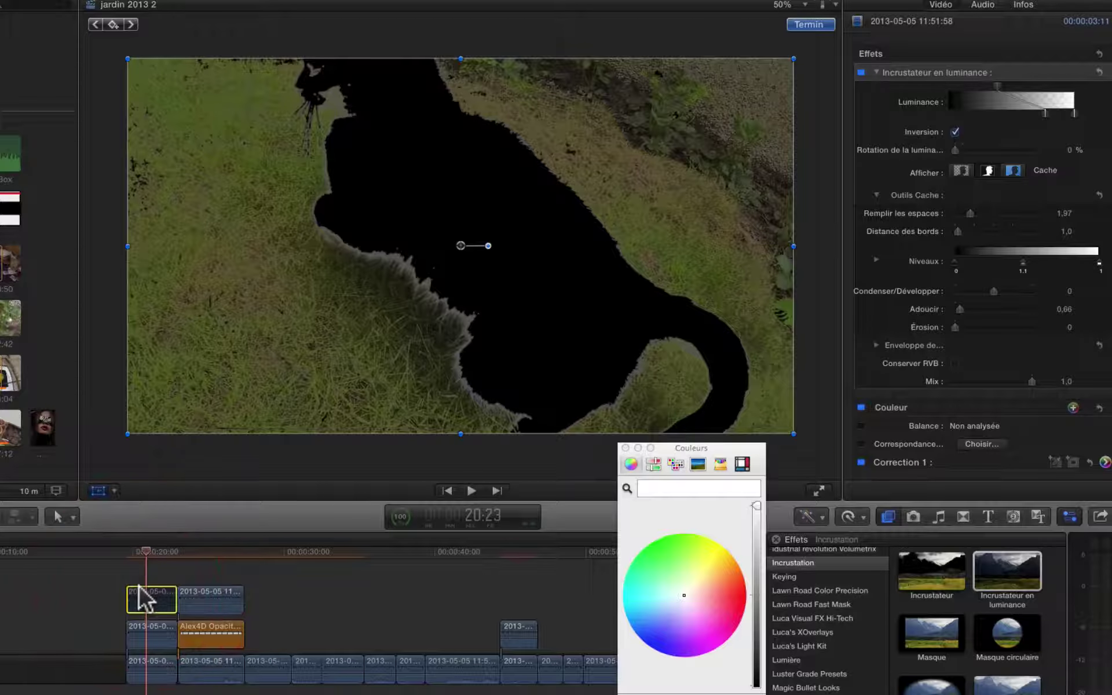
{"action": "key", "text": "Delete"}
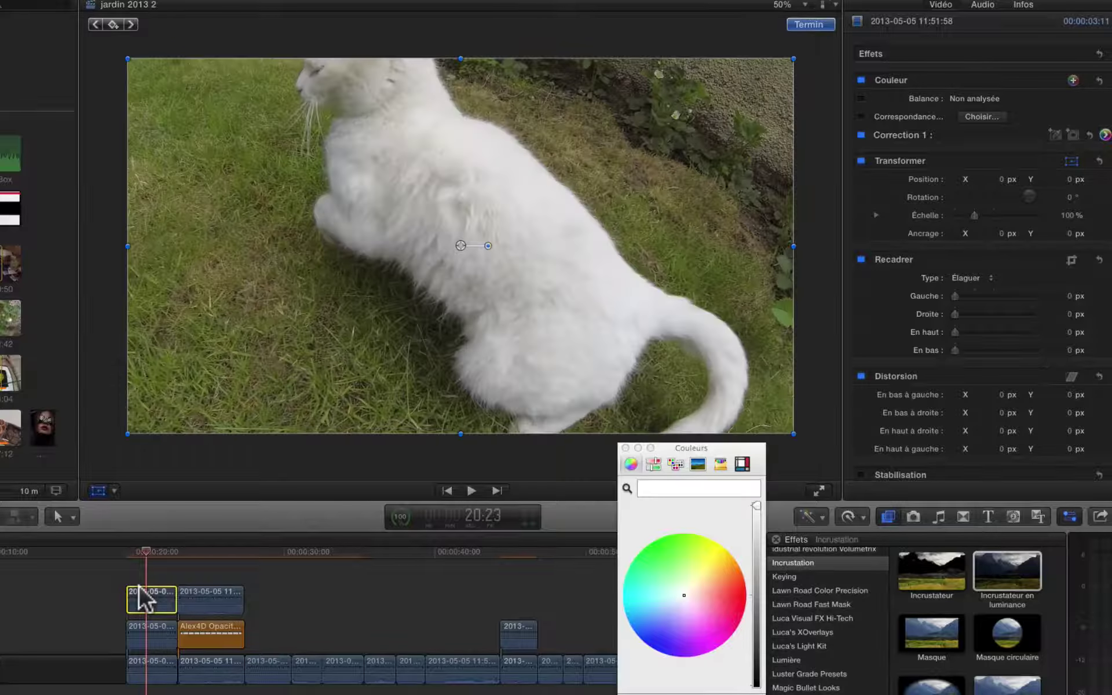
- Set the blend mode of the topmost copy in the stack to Ajouter
{"action": "scroll", "coordinate": [914, 388], "scroll_direction": "down", "scroll_amount": 5}
{"action": "left_click", "coordinate": [965, 439]}
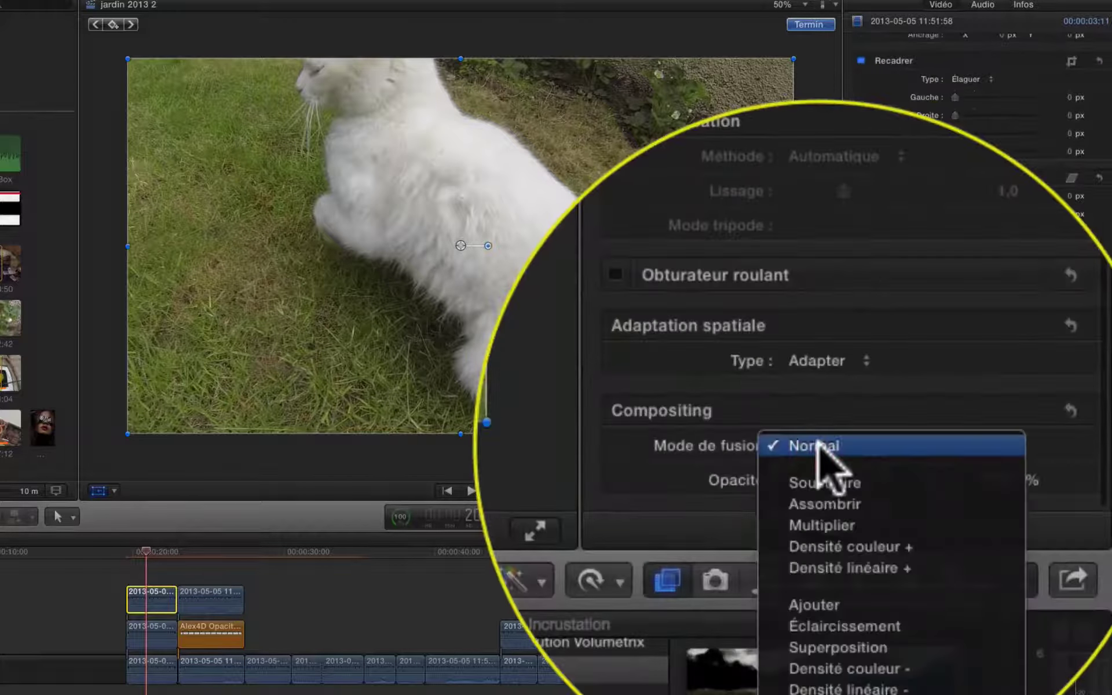
{"action": "left_click", "coordinate": [965, 487]}
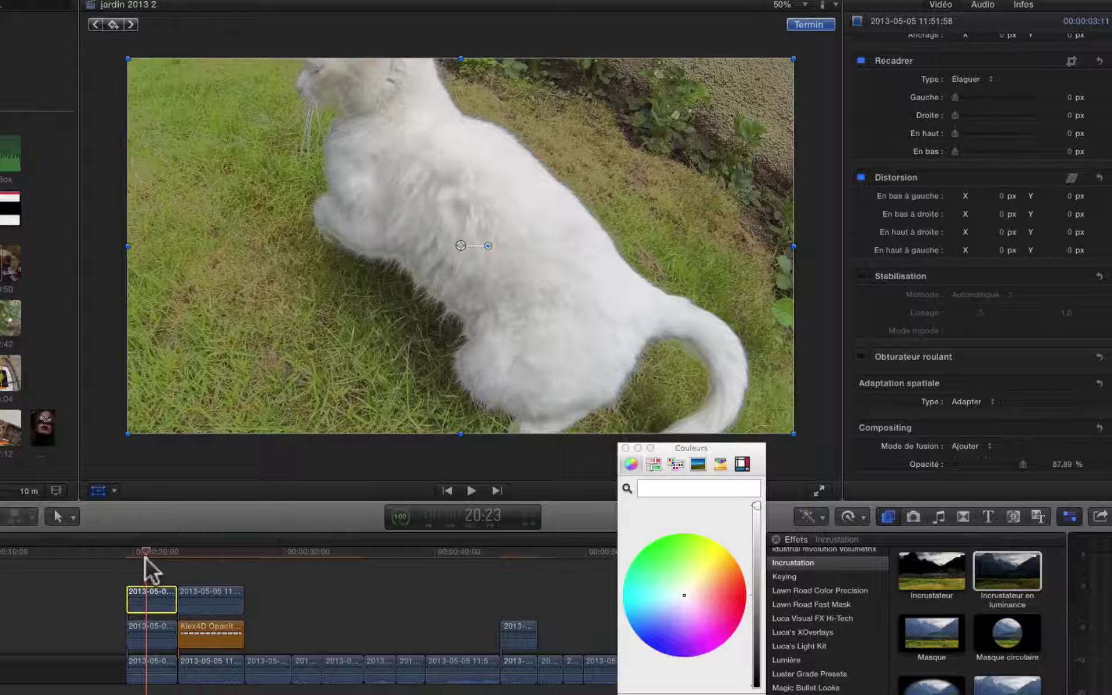
- Apply the Gaussien blur from the Flou category to the stack's storyline clip, with Amount 22,16 and Blur Boost 2,33
{"action": "left_click", "coordinate": [165, 664]}
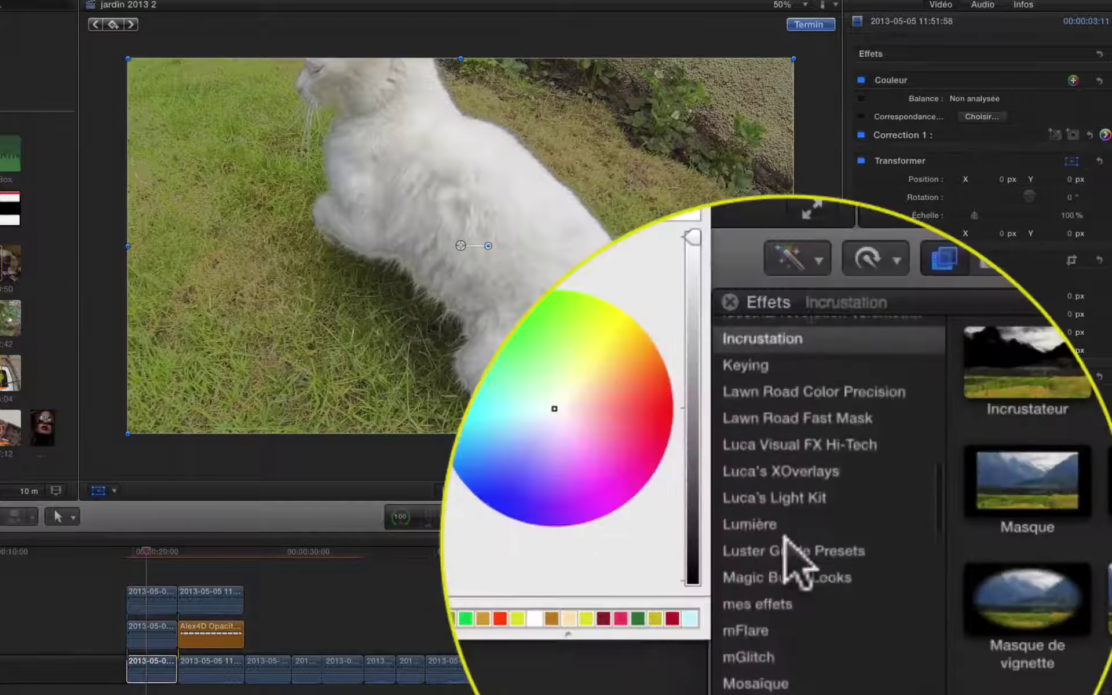
{"action": "scroll", "coordinate": [807, 654], "scroll_direction": "up", "scroll_amount": 1}
{"action": "scroll", "coordinate": [807, 655], "scroll_direction": "down", "scroll_amount": 3}
{"action": "scroll", "coordinate": [807, 655], "scroll_direction": "up", "scroll_amount": 5}
{"action": "left_click", "coordinate": [780, 566]}
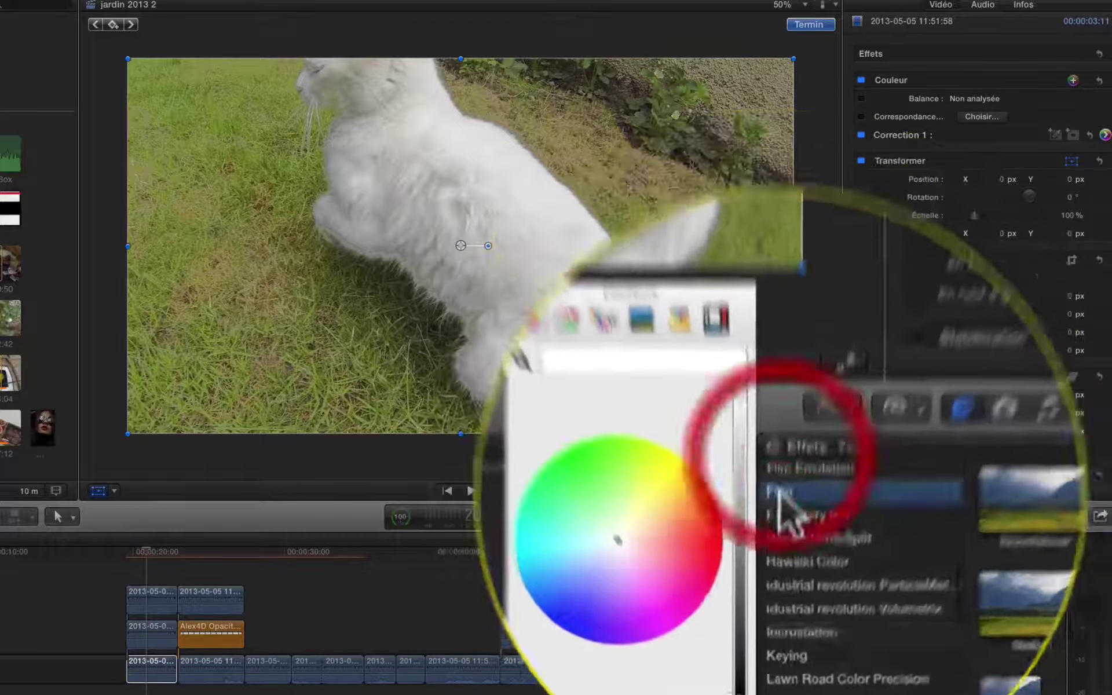
{"action": "left_click_drag", "start_coordinate": [1007, 571], "coordinate": [153, 661]}
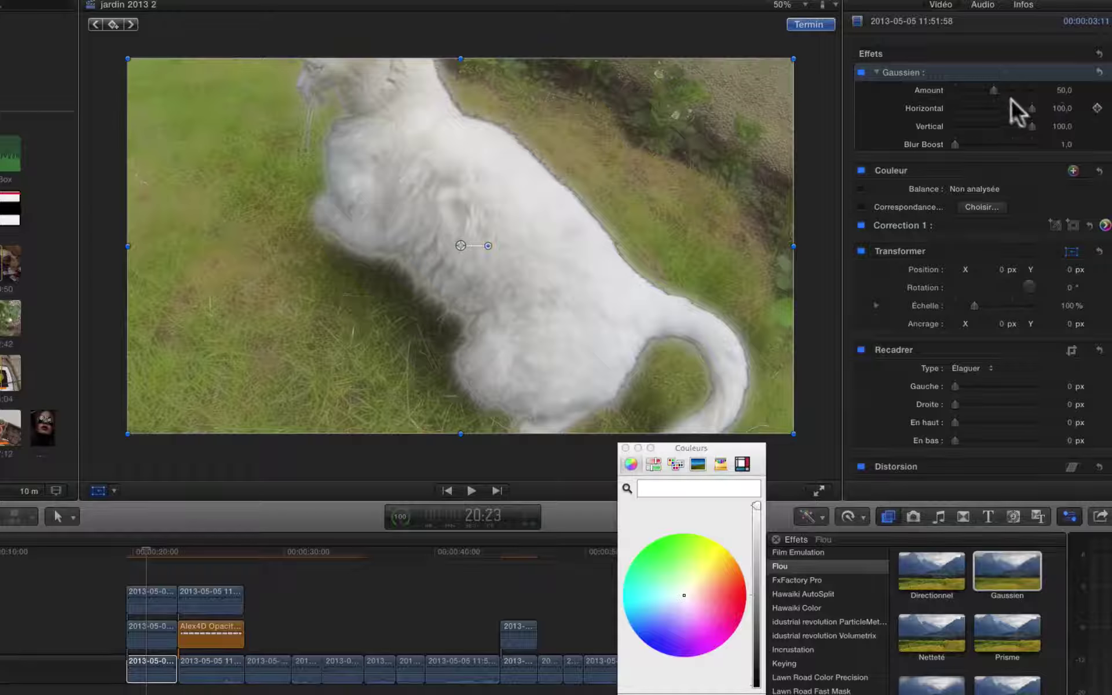
{"action": "mouse_move", "coordinate": [993, 87]}
{"action": "left_mouse_down"}
{"action": "mouse_move", "coordinate": [949, 91]}
{"action": "mouse_move", "coordinate": [978, 94]}
{"action": "left_mouse_up"}
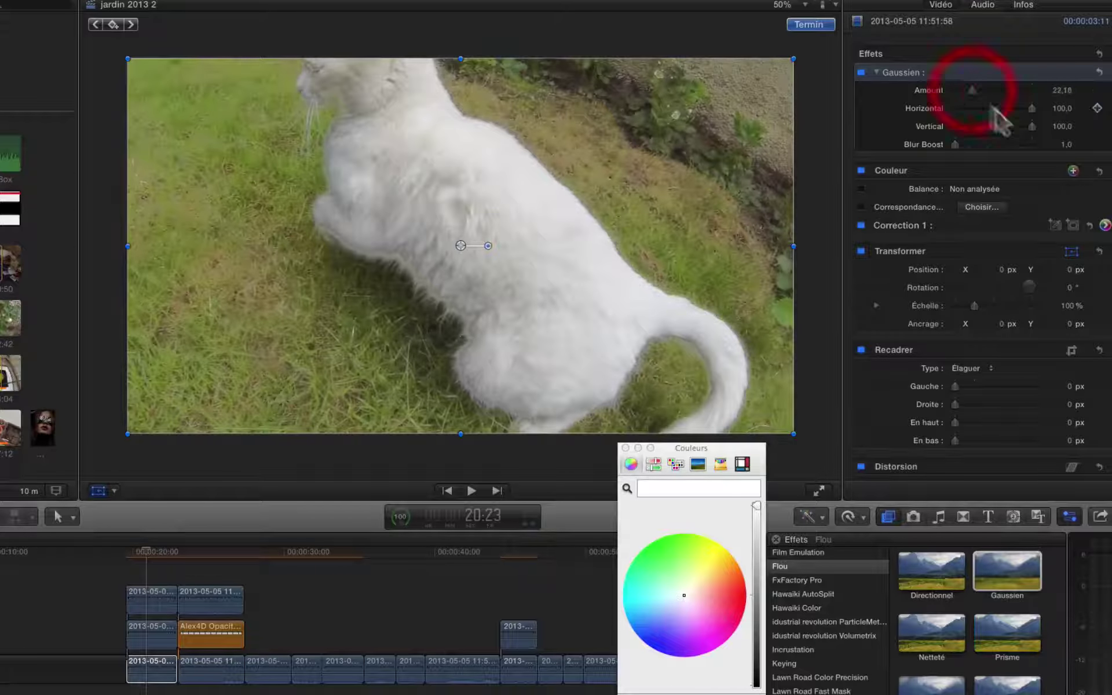
{"action": "left_click_drag", "start_coordinate": [957, 144], "coordinate": [965, 144]}
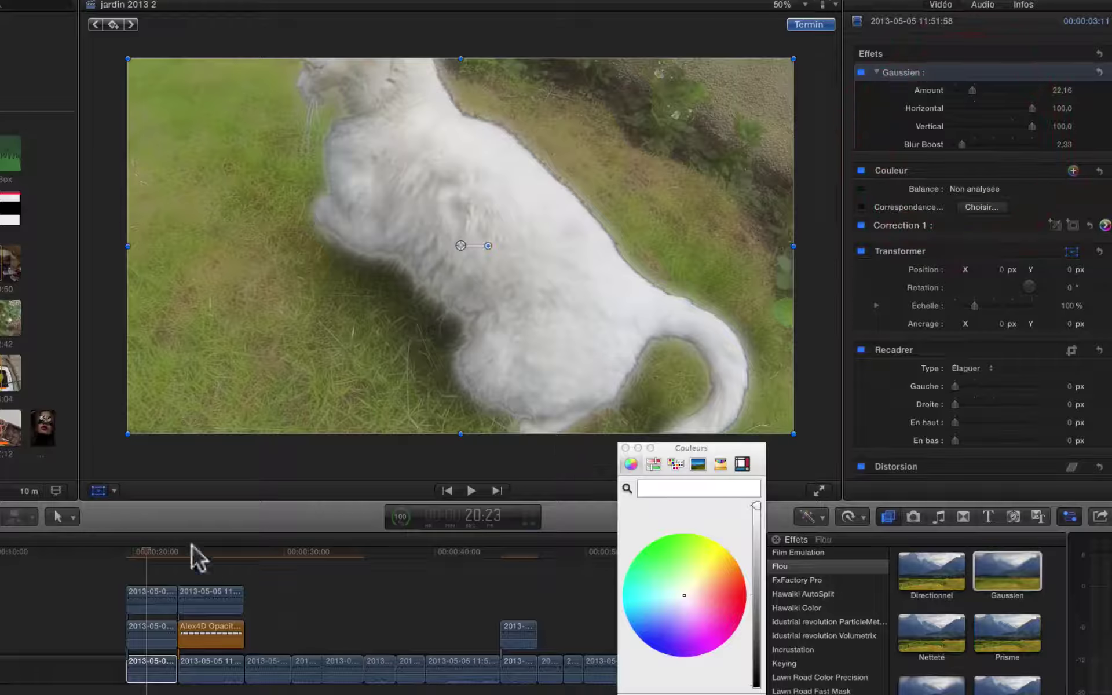
- Compare the middle clip's keyer views, return to Cache, then readjust its luminance range and set Remplir les espaces to 0
{"action": "left_click", "coordinate": [155, 630]}
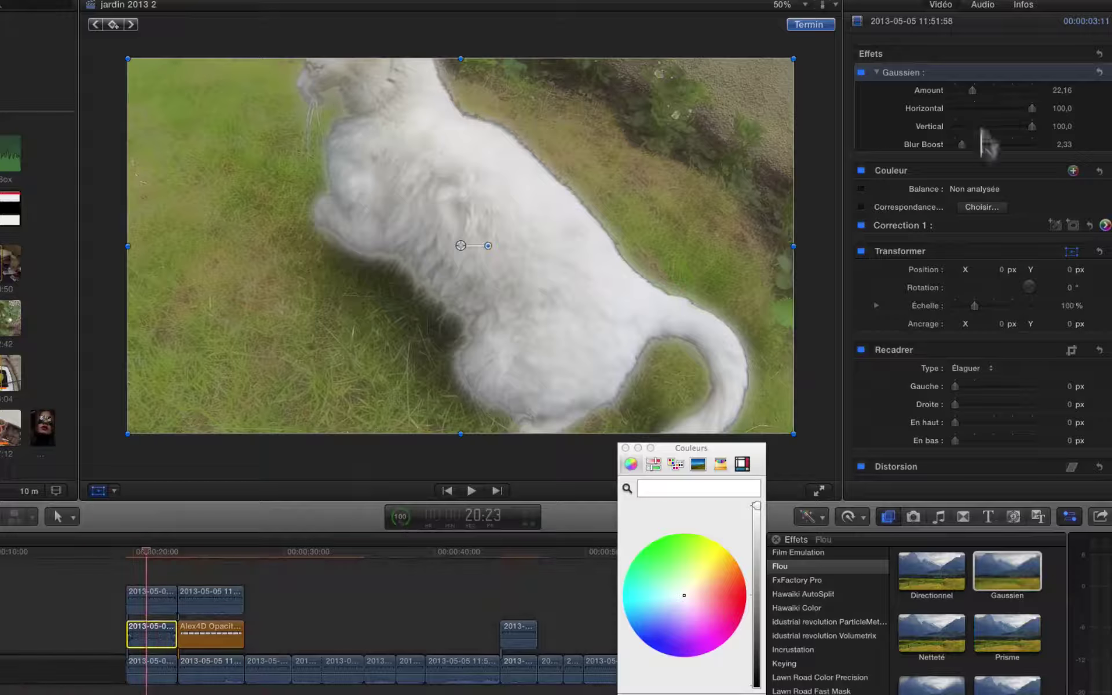
{"action": "left_click", "coordinate": [962, 170]}
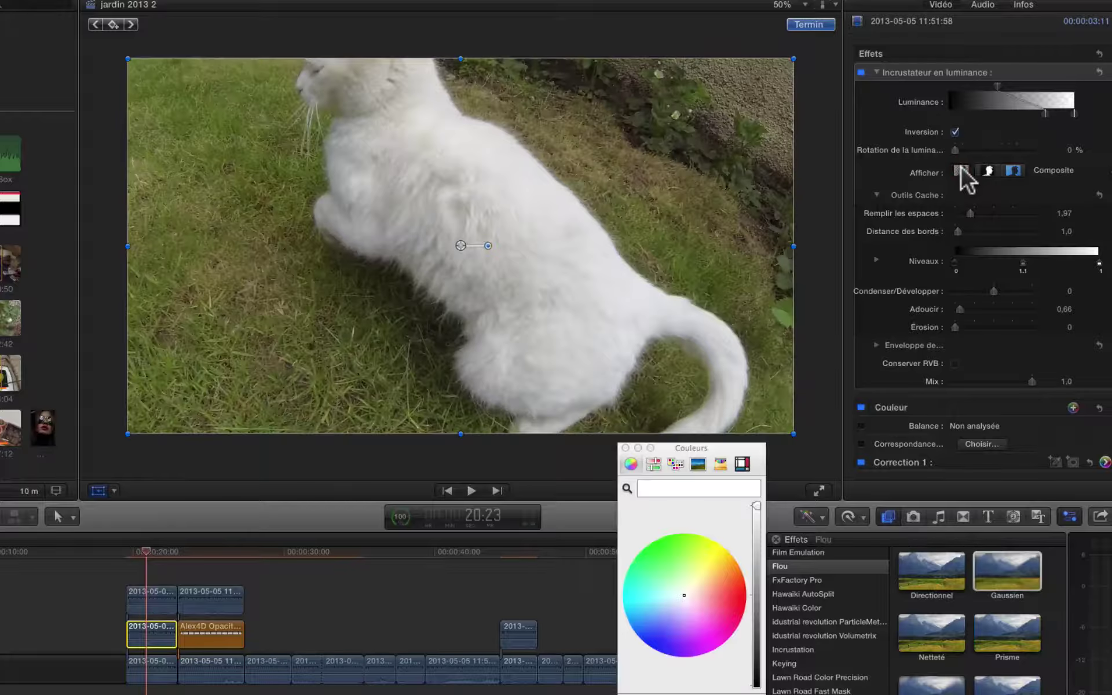
{"action": "left_click", "coordinate": [1015, 169]}
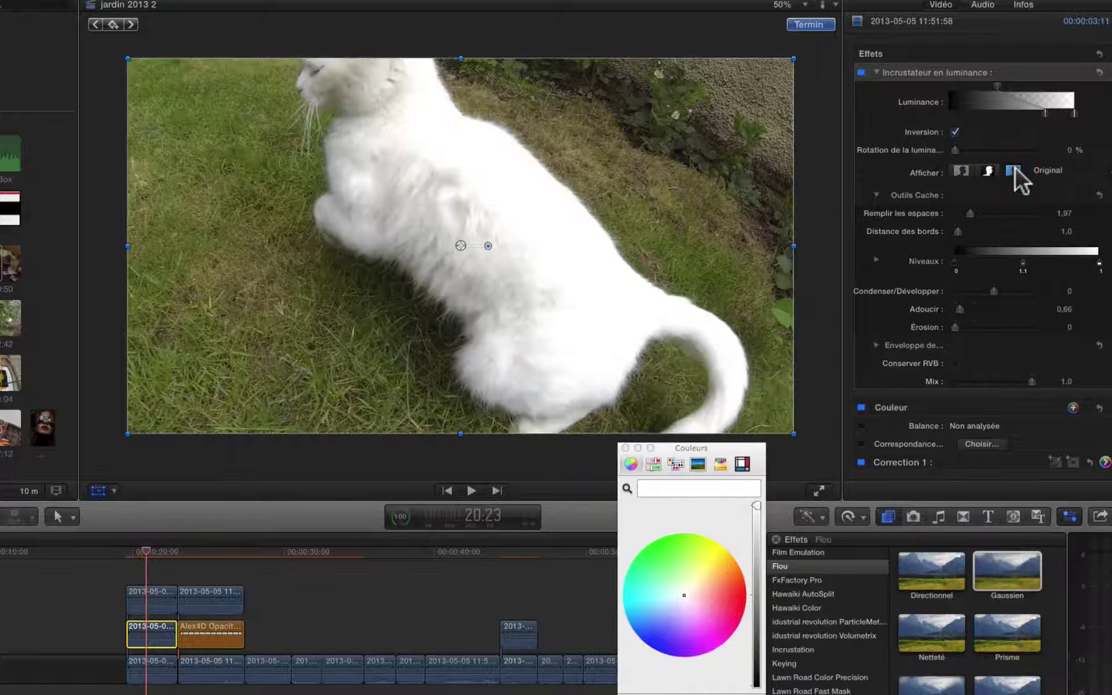
{"action": "left_click", "coordinate": [989, 171]}
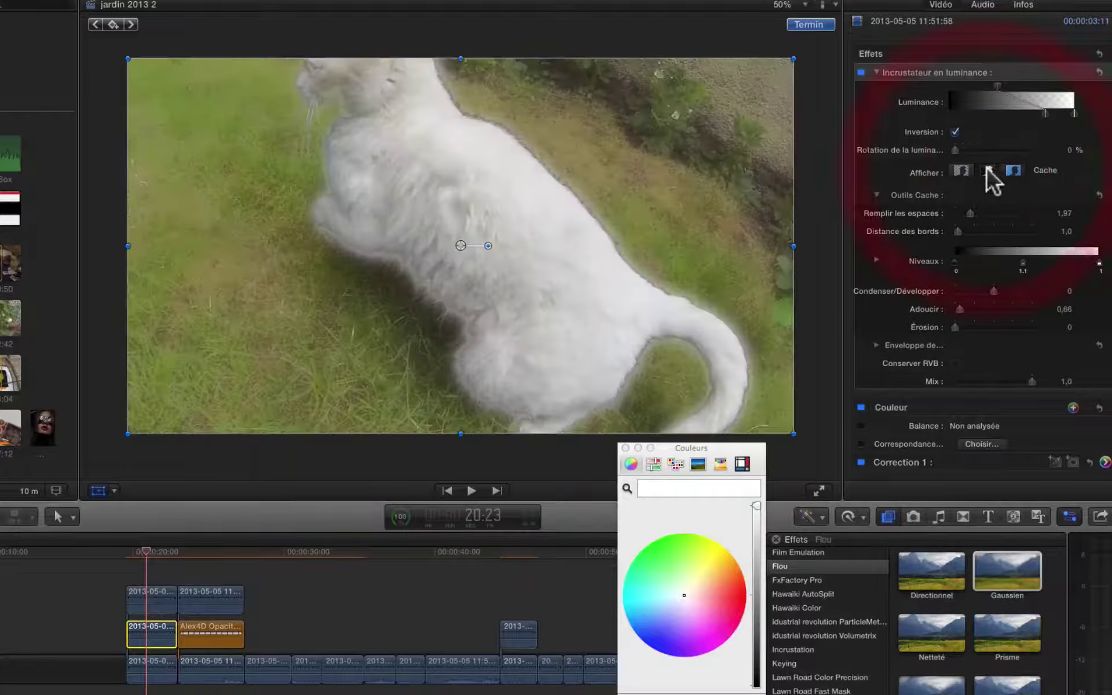
{"action": "left_click_drag", "start_coordinate": [1045, 114], "coordinate": [1016, 114]}
{"action": "left_click_drag", "start_coordinate": [926, 209], "coordinate": [940, 208]}
{"action": "left_click_drag", "start_coordinate": [897, 160], "coordinate": [913, 248]}
{"action": "left_click_drag", "start_coordinate": [985, 215], "coordinate": [895, 206]}
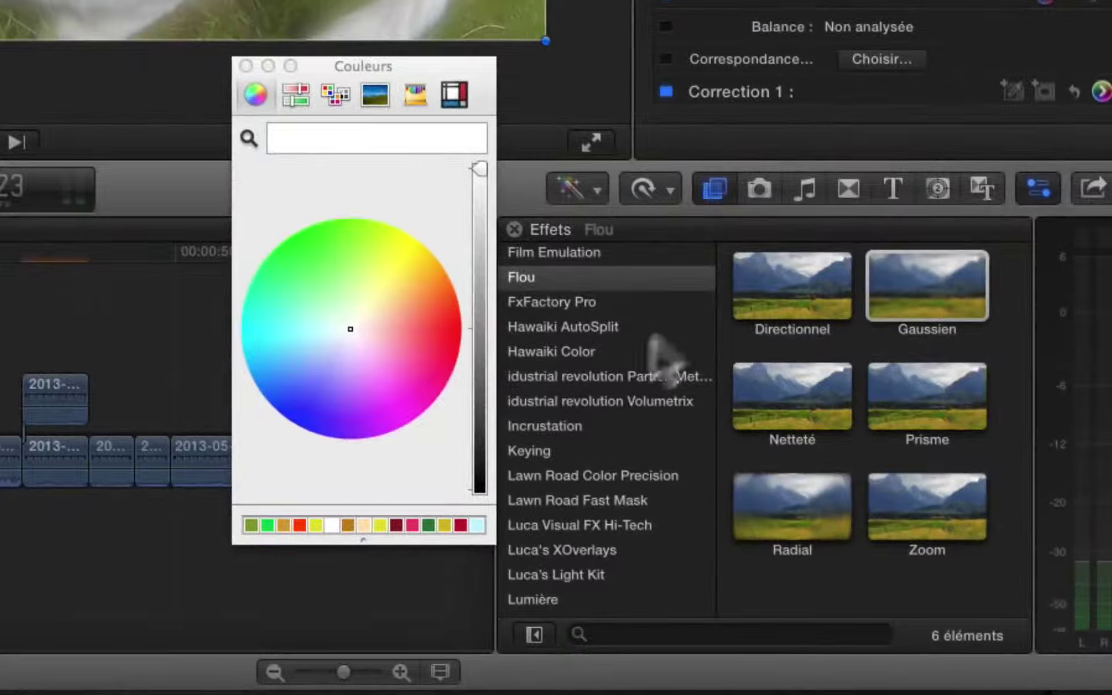
- Apply the Écoutille effect from the Styliser category to the stack's storyline clip and collapse the middle clip's luma keyer settings
{"action": "scroll", "coordinate": [617, 400], "scroll_direction": "down", "scroll_amount": 3}
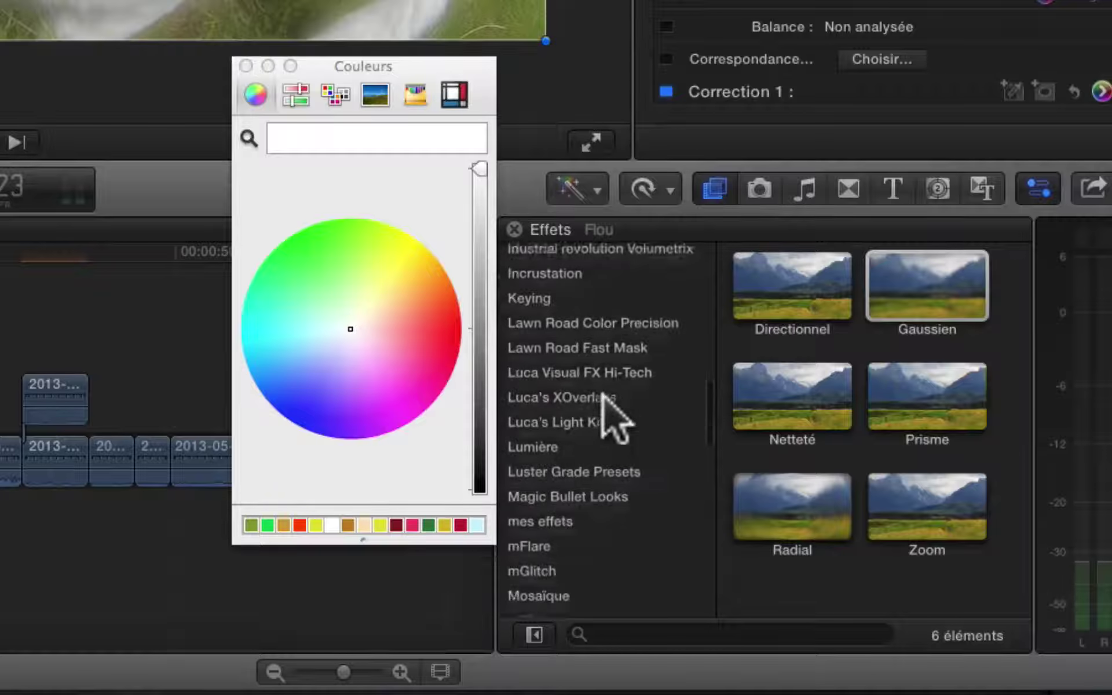
{"action": "left_click", "coordinate": [541, 437]}
{"action": "scroll", "coordinate": [799, 442], "scroll_direction": "down", "scroll_amount": 5}
{"action": "scroll", "coordinate": [857, 498], "scroll_direction": "up", "scroll_amount": 1}
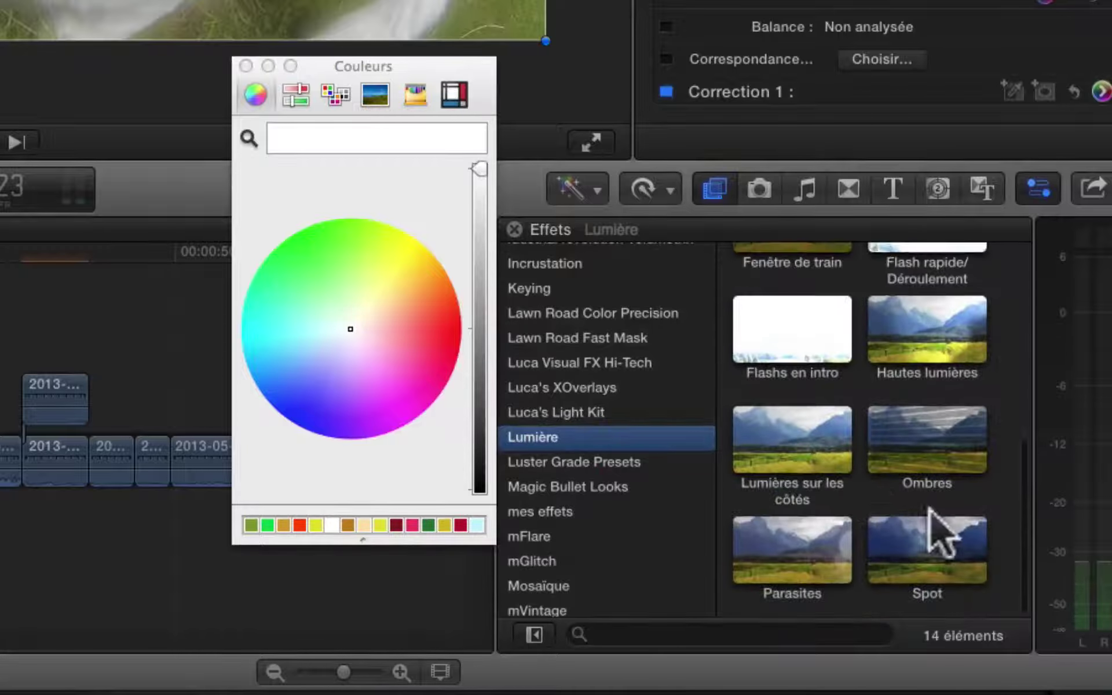
{"action": "scroll", "coordinate": [898, 542], "scroll_direction": "up", "scroll_amount": 3}
{"action": "scroll", "coordinate": [895, 533], "scroll_direction": "up", "scroll_amount": 3}
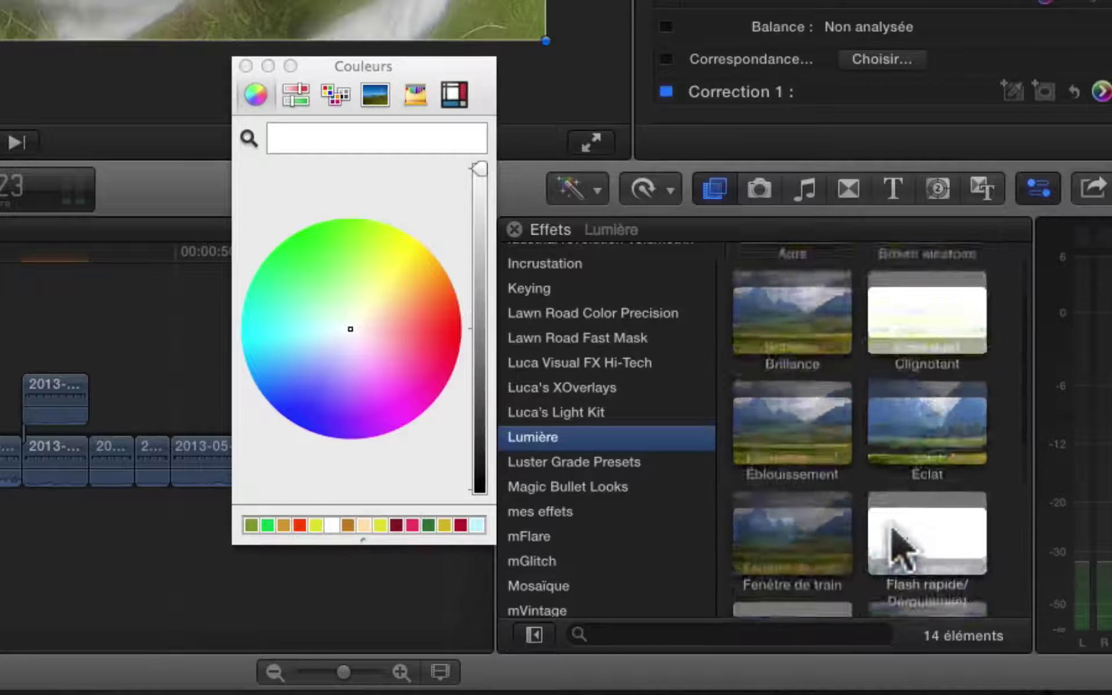
{"action": "scroll", "coordinate": [579, 528], "scroll_direction": "down", "scroll_amount": 5}
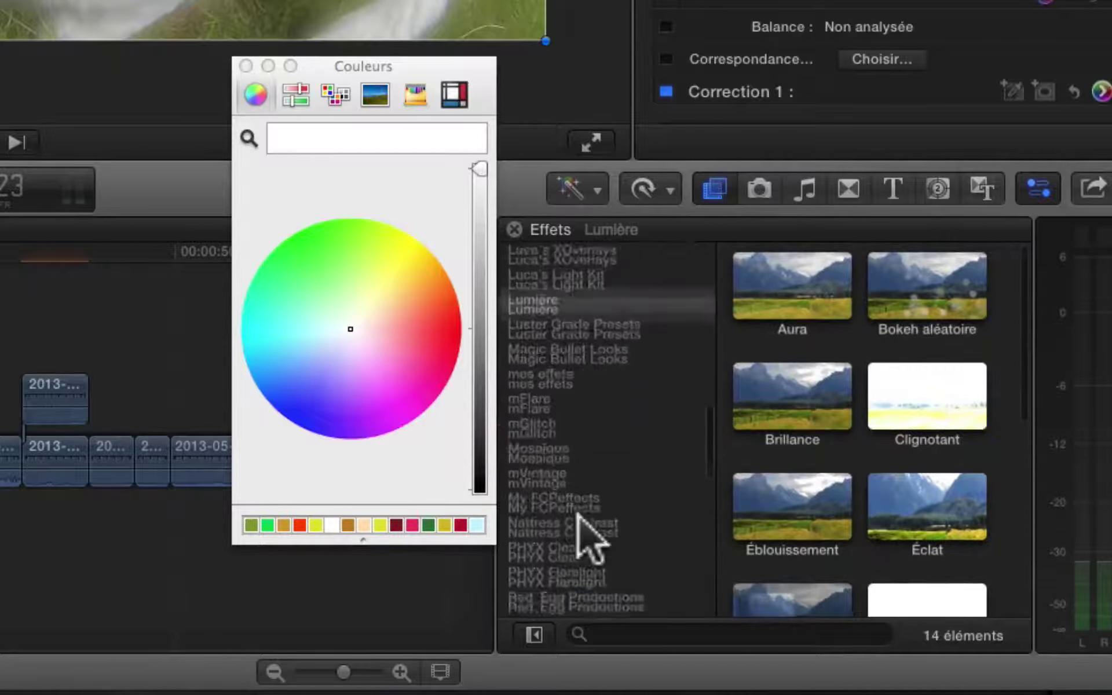
{"action": "scroll", "coordinate": [579, 524], "scroll_direction": "down", "scroll_amount": 4}
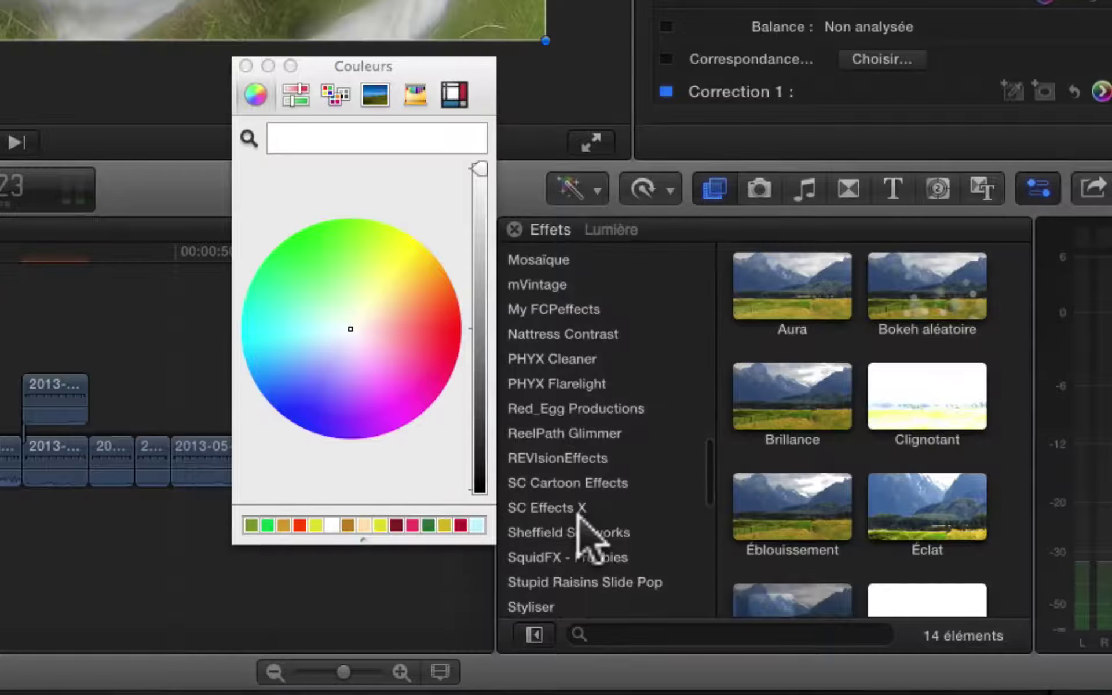
{"action": "scroll", "coordinate": [585, 525], "scroll_direction": "down", "scroll_amount": 5}
{"action": "left_click", "coordinate": [551, 427]}
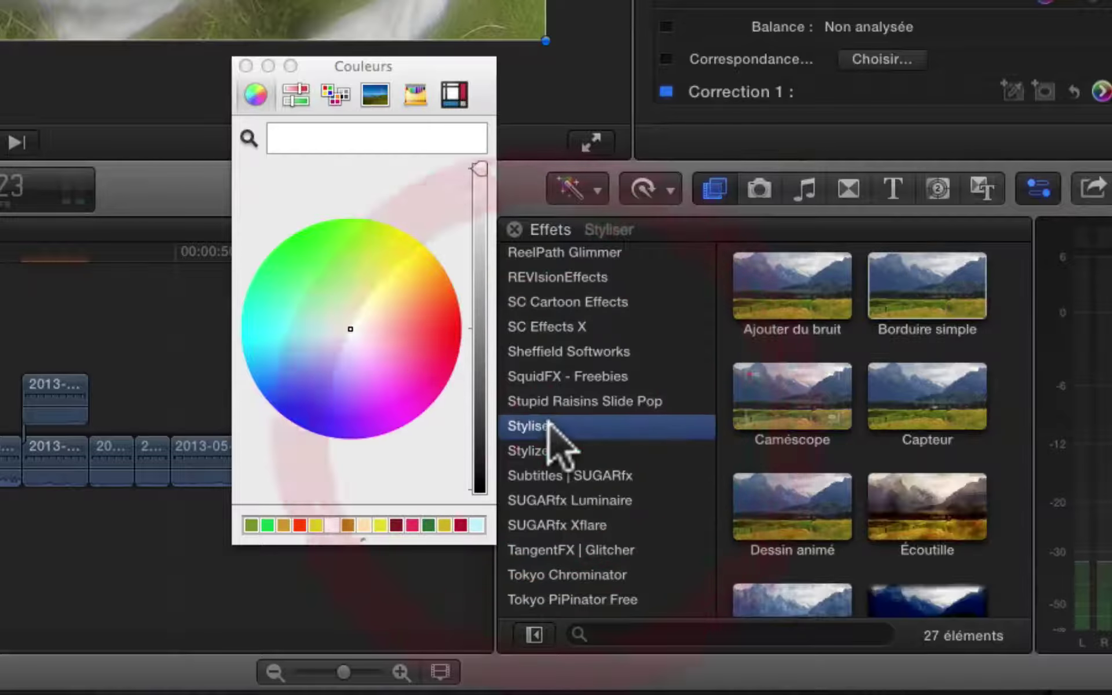
{"action": "left_click_drag", "start_coordinate": [899, 510], "coordinate": [0, 449]}
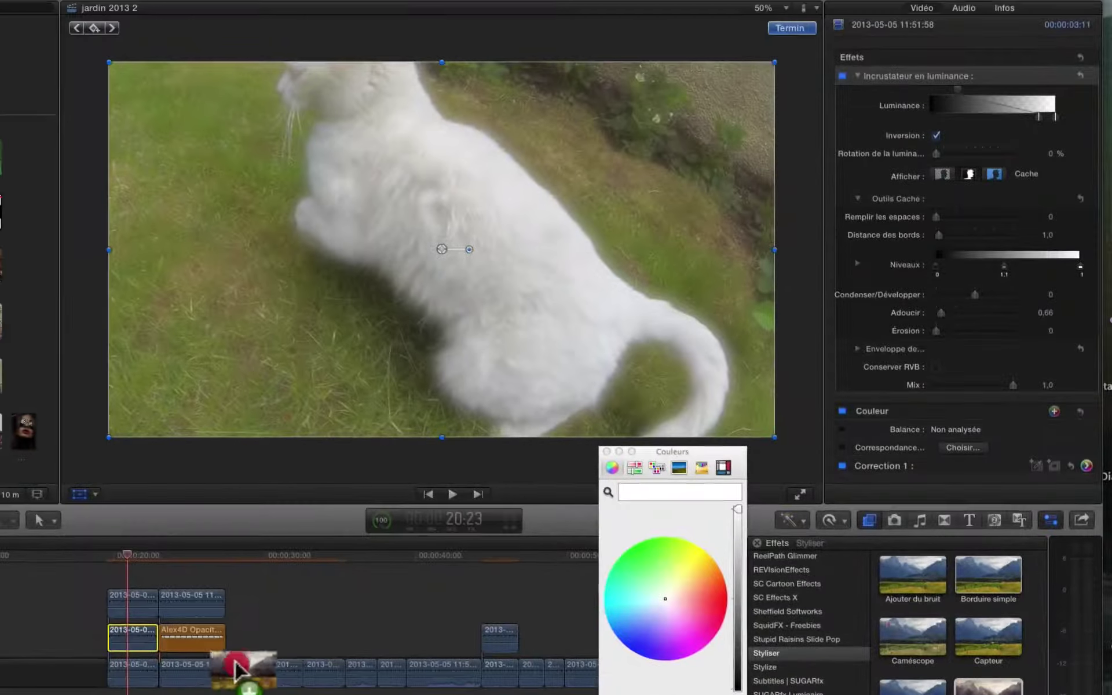
{"action": "left_click_drag", "start_coordinate": [238, 672], "coordinate": [132, 672]}
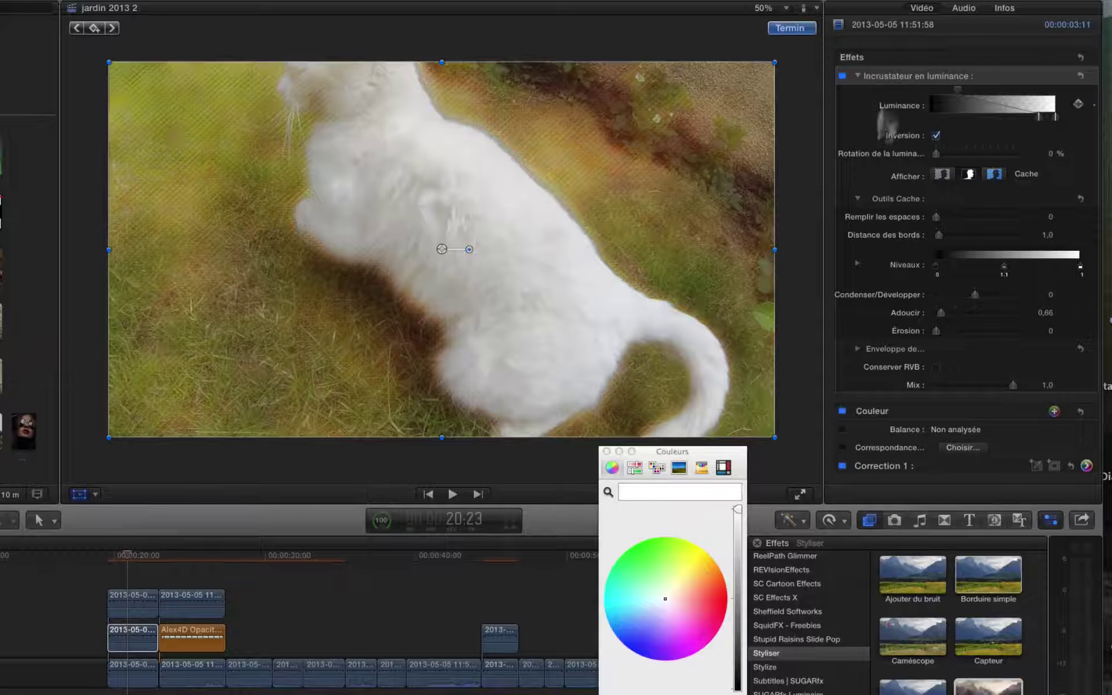
{"action": "left_click", "coordinate": [858, 76]}
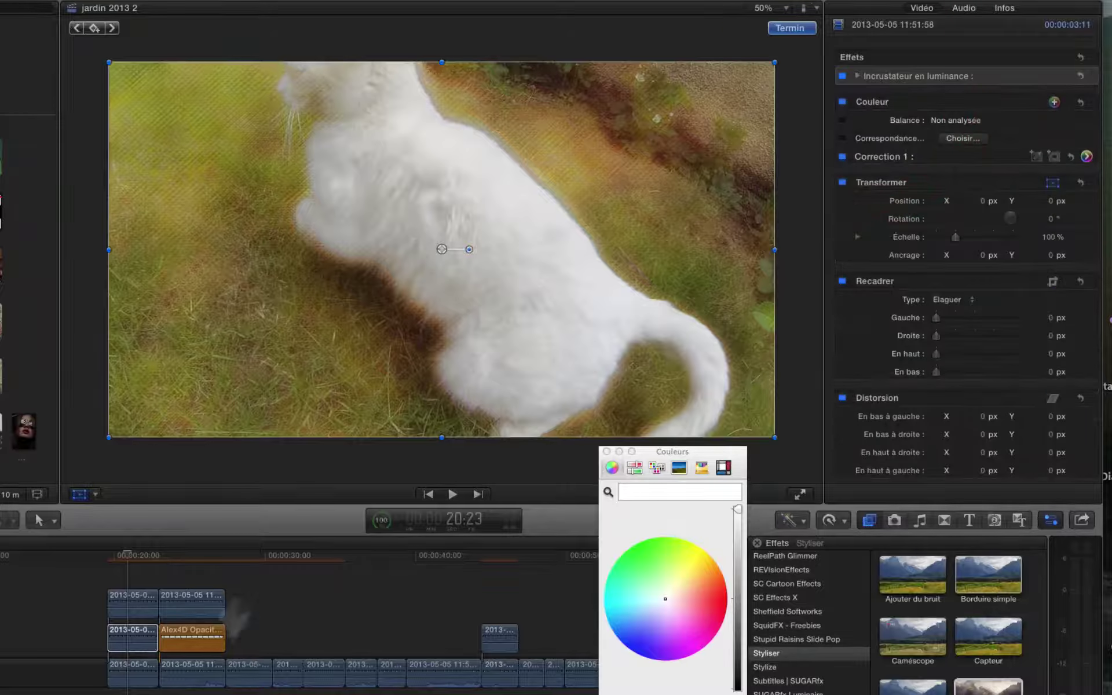
- Set the Écoutille effect's Intensity to 17,04 on the stack's storyline clip and play the composite from its start
{"action": "left_click", "coordinate": [133, 667]}
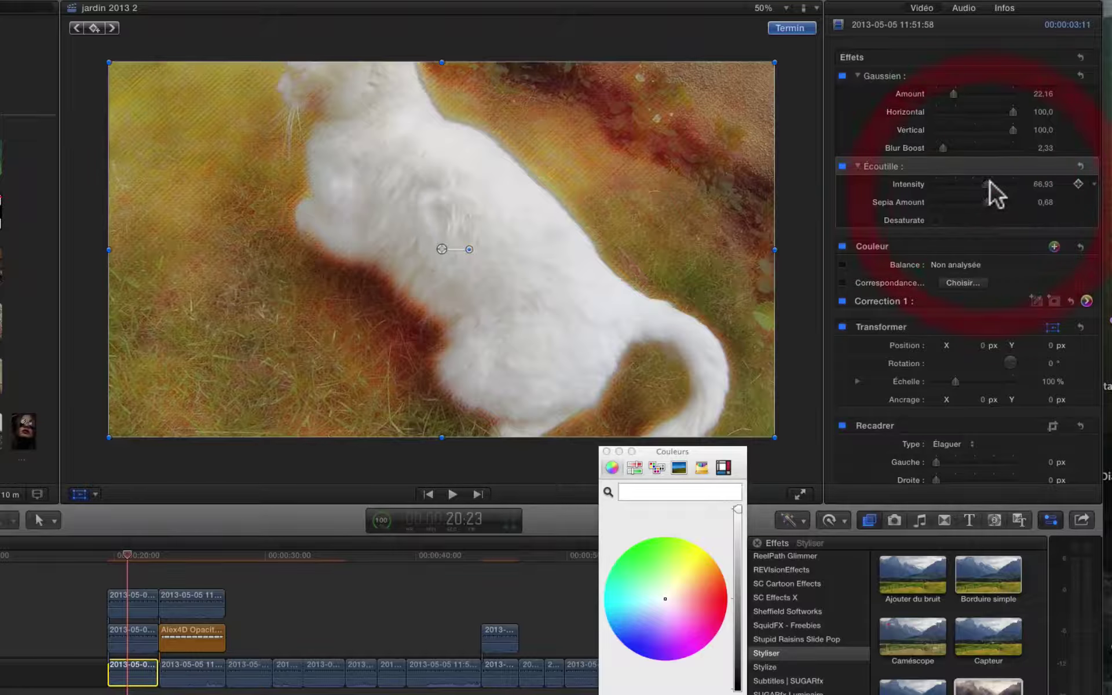
{"action": "left_click_drag", "start_coordinate": [991, 183], "coordinate": [951, 188]}
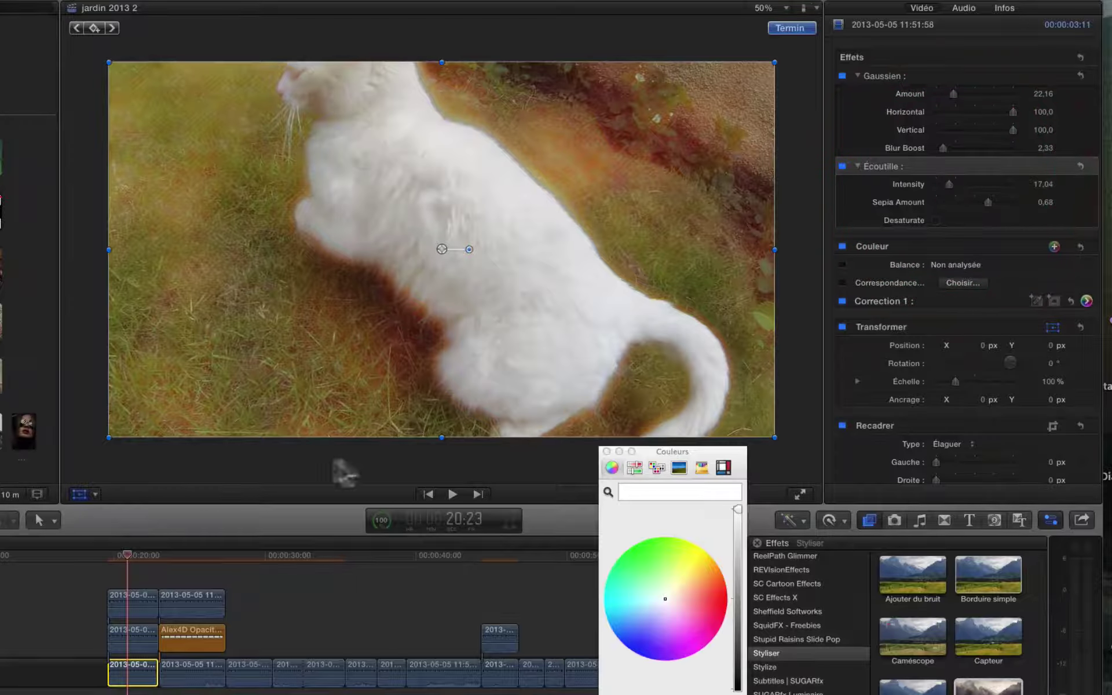
{"action": "left_click", "coordinate": [109, 557]}
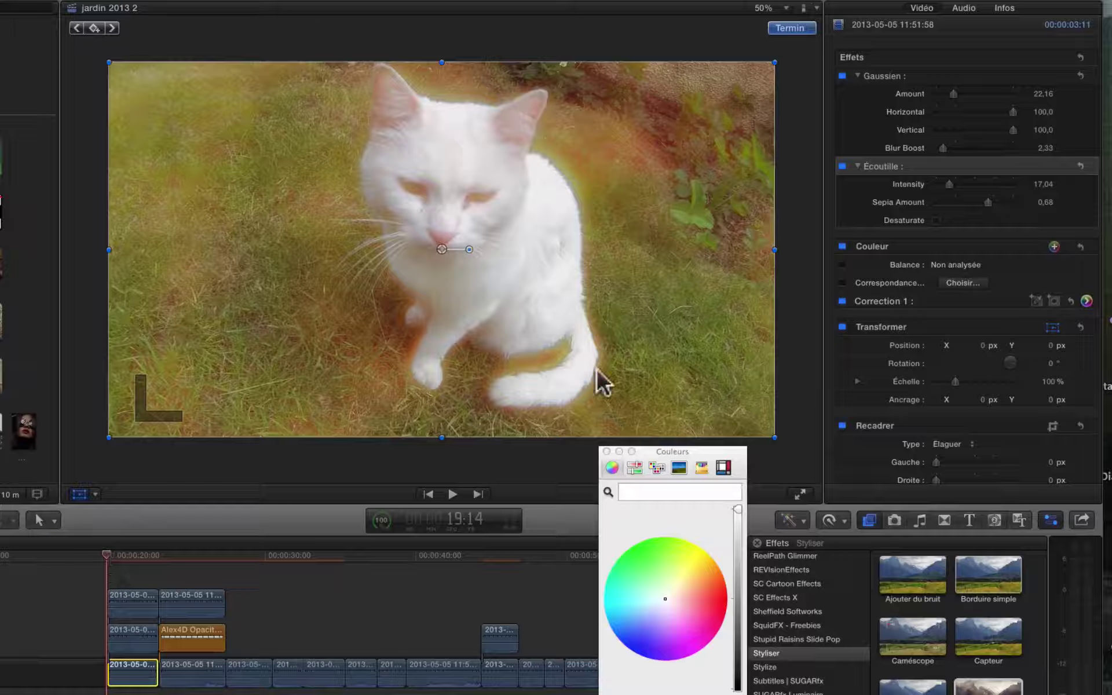
{"action": "key", "text": "space"}
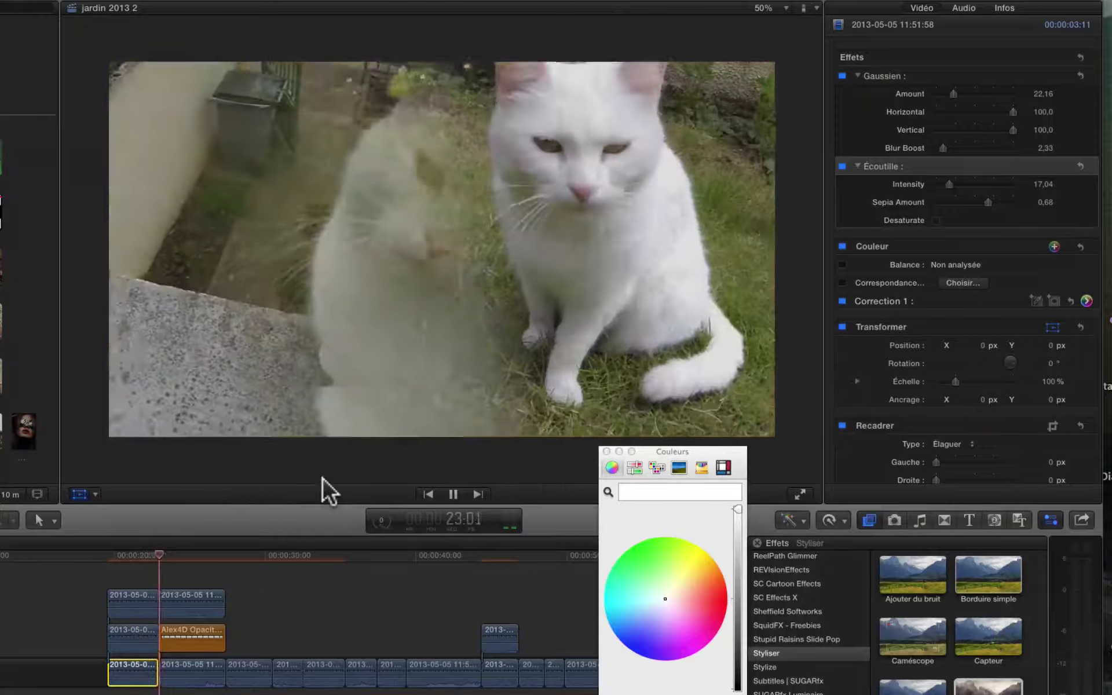
- Set the storyline clip's Gaussien blur to Amount 59,08 and Blur Boost 4,84
{"action": "left_click", "coordinate": [119, 555]}
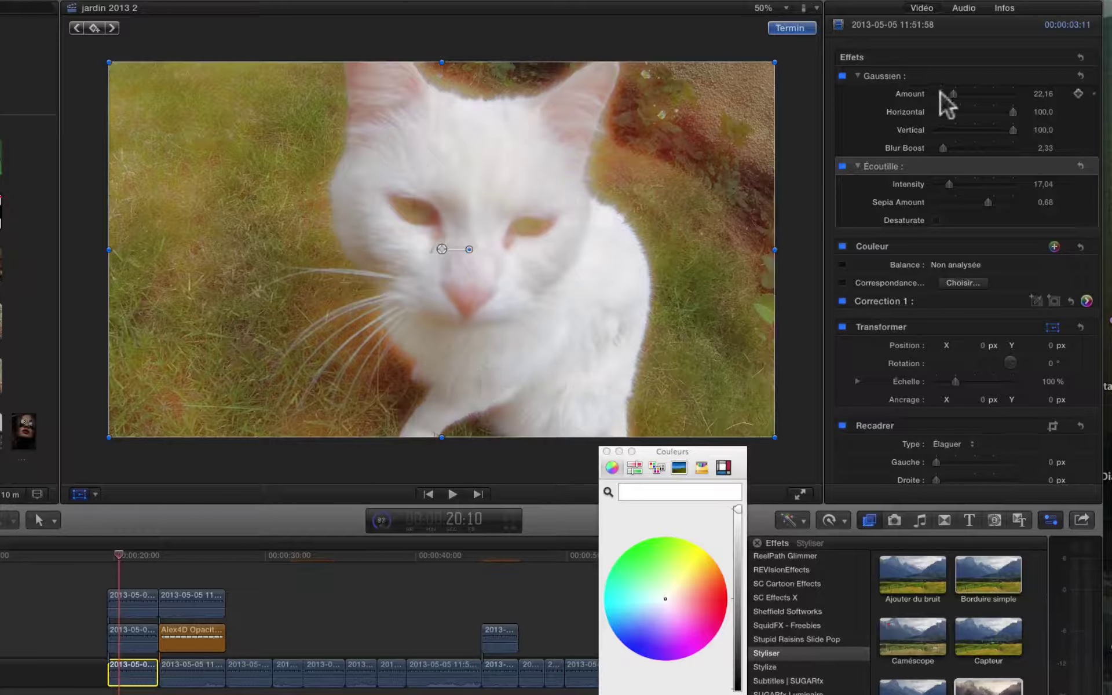
{"action": "mouse_move", "coordinate": [972, 96]}
{"action": "left_mouse_down"}
{"action": "mouse_move", "coordinate": [1014, 93]}
{"action": "mouse_move", "coordinate": [983, 98]}
{"action": "left_mouse_up"}
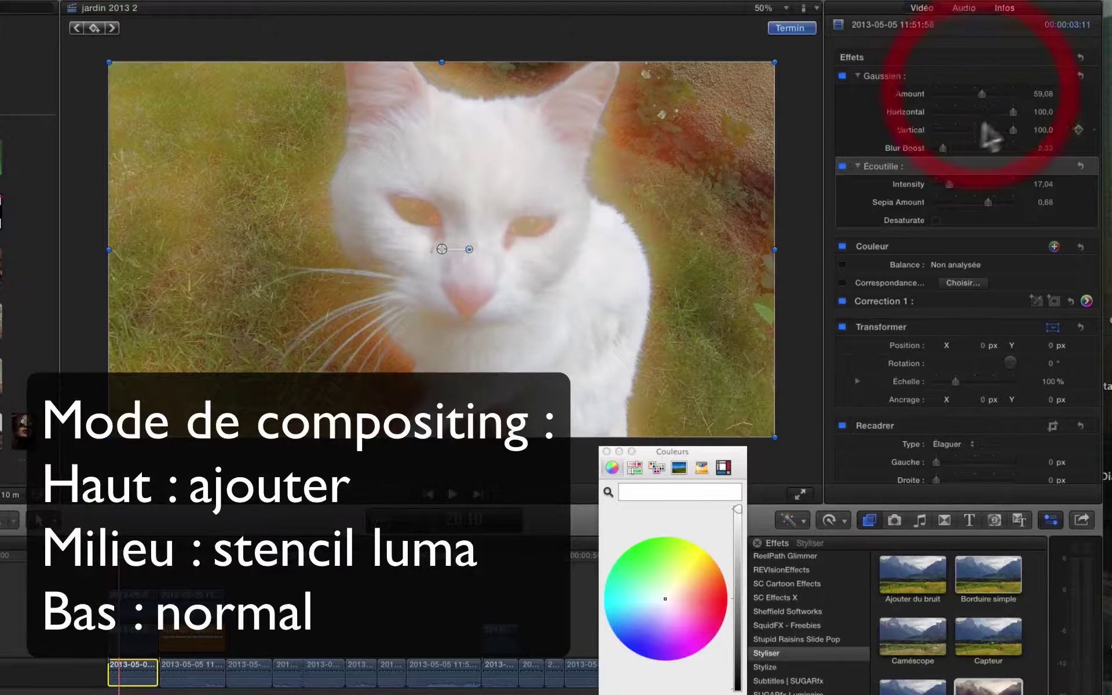
{"action": "mouse_move", "coordinate": [944, 145]}
{"action": "left_mouse_down"}
{"action": "mouse_move", "coordinate": [1001, 144]}
{"action": "mouse_move", "coordinate": [956, 147]}
{"action": "left_mouse_up"}
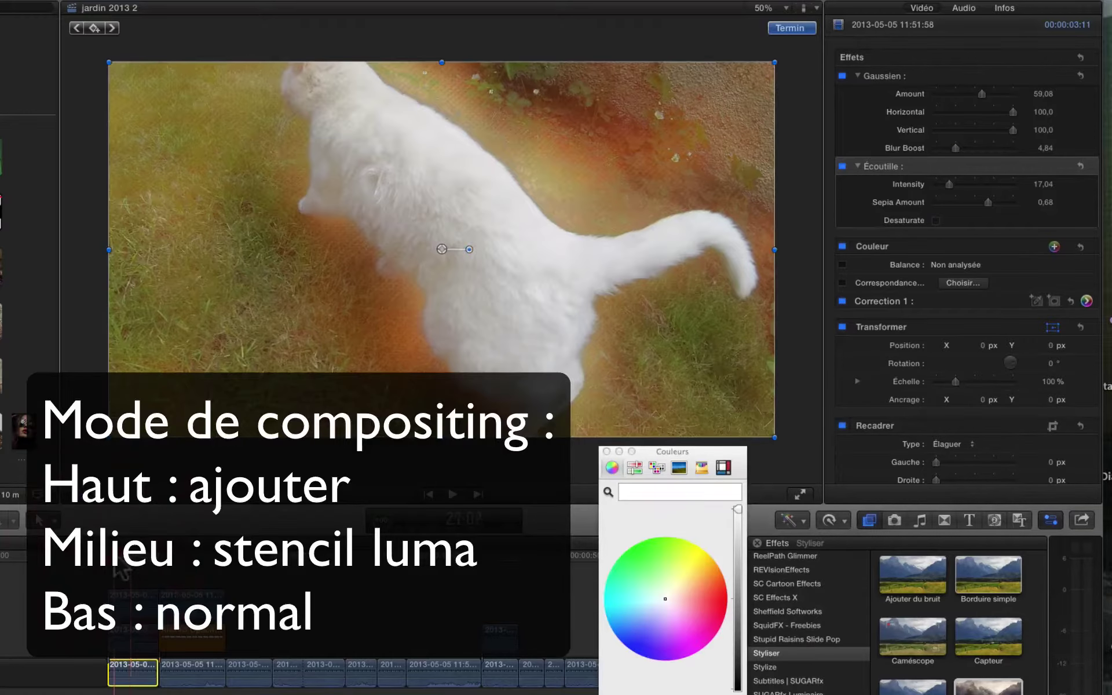
{"action": "scroll", "coordinate": [877, 405], "scroll_direction": "down", "scroll_amount": 5}
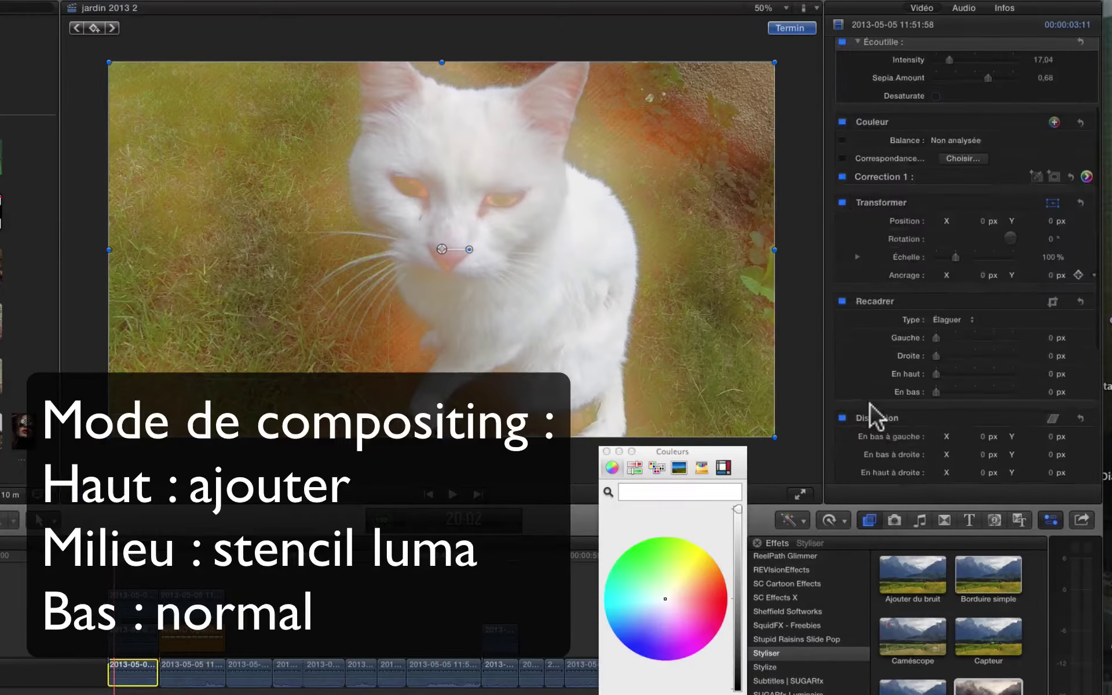